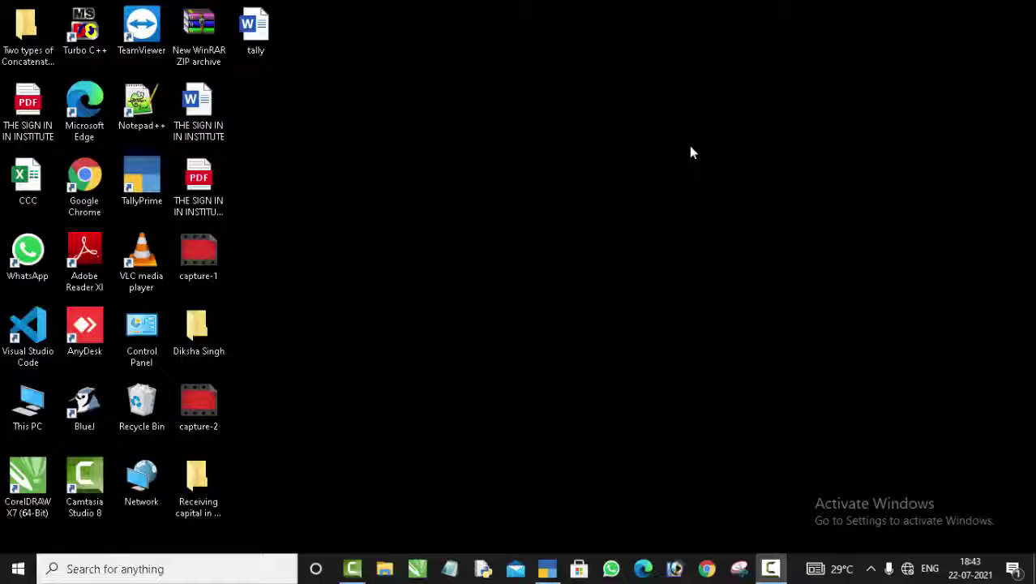
Refresh the desktop four times, then restore the TallyPrime window showing the Payment voucher.
{"action": "right_click", "coordinate": [330, 69]}
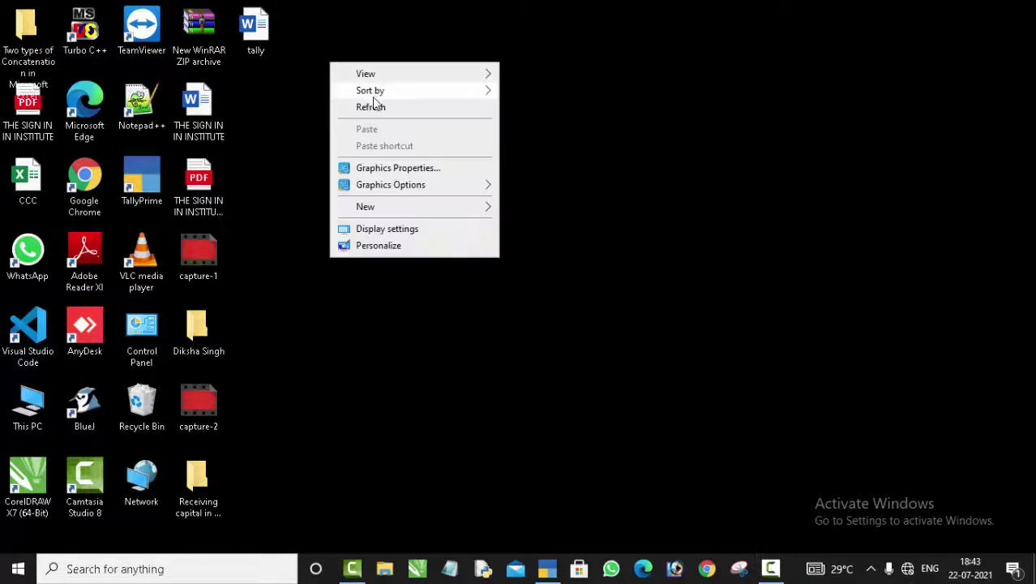
{"action": "left_click", "coordinate": [372, 105]}
{"action": "right_click", "coordinate": [366, 75]}
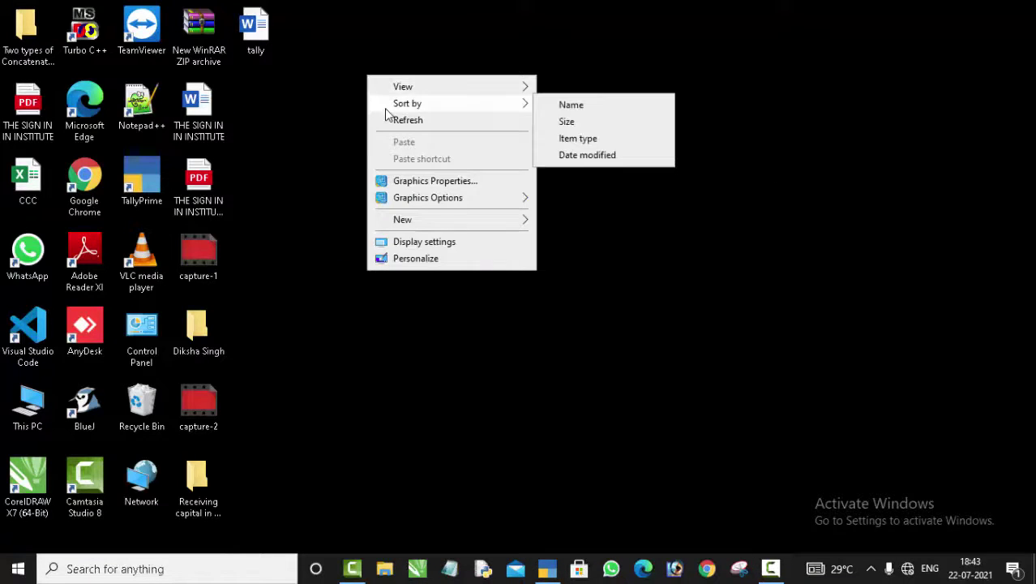
{"action": "left_click", "coordinate": [388, 118]}
{"action": "right_click", "coordinate": [378, 77]}
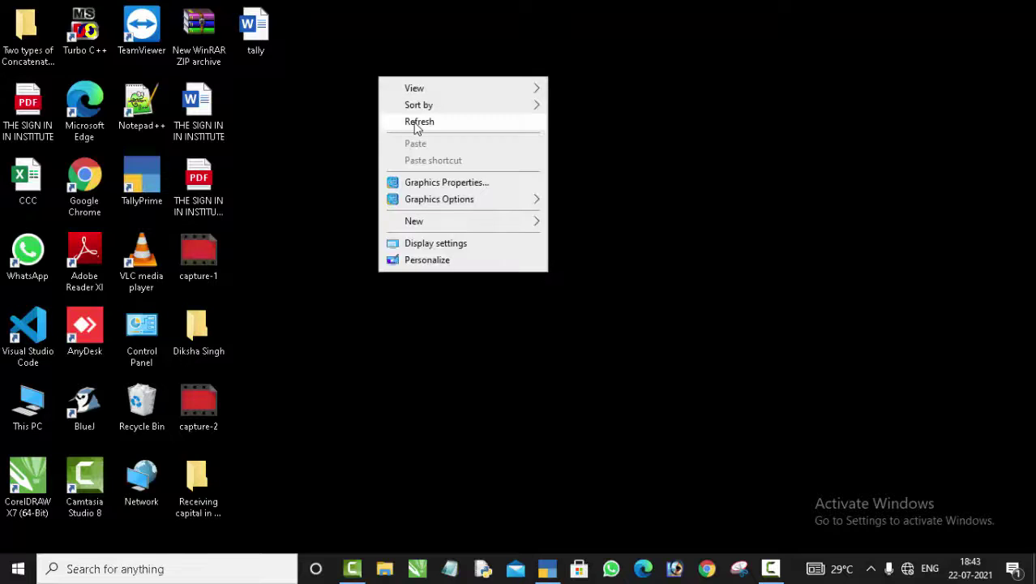
{"action": "left_click", "coordinate": [415, 123]}
{"action": "right_click", "coordinate": [380, 77]}
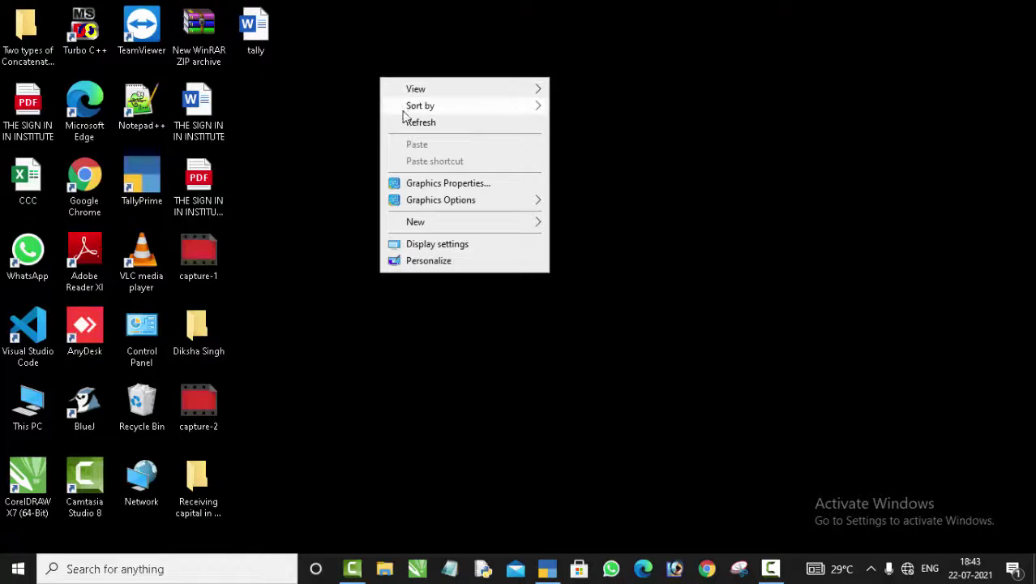
{"action": "left_click", "coordinate": [408, 123]}
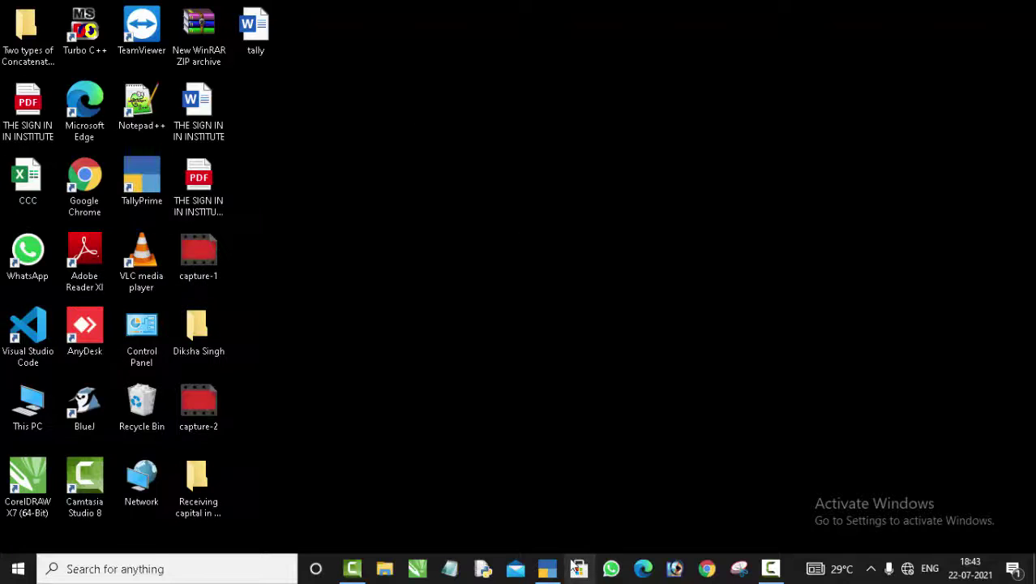
{"action": "mouse_move", "coordinate": [550, 565]}
{"action": "left_click", "coordinate": [552, 527]}
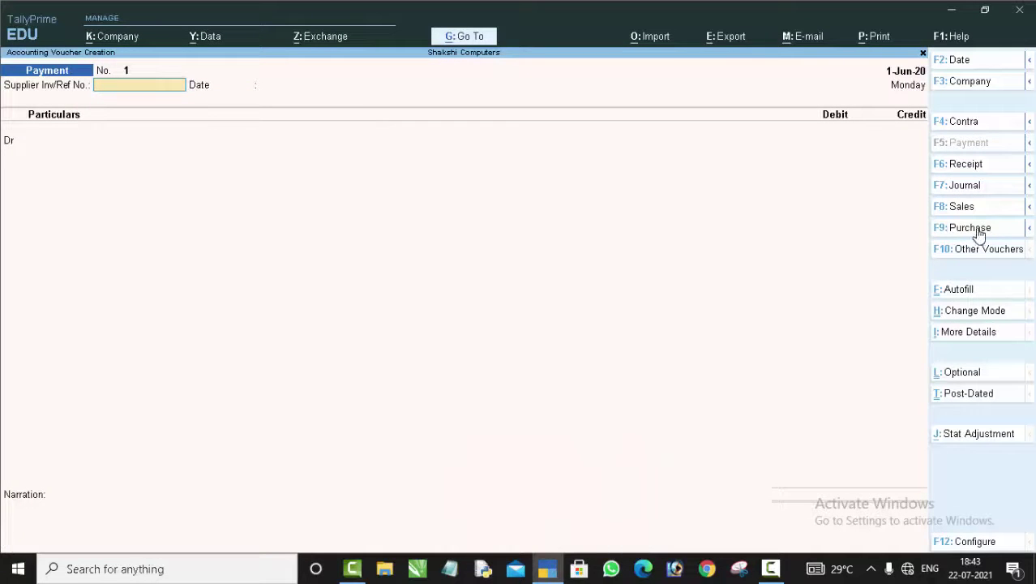
Switch to a Purchase voucher with invoice 34436, Cash as party, and Unregistered party details.
{"action": "key", "text": "F9"}
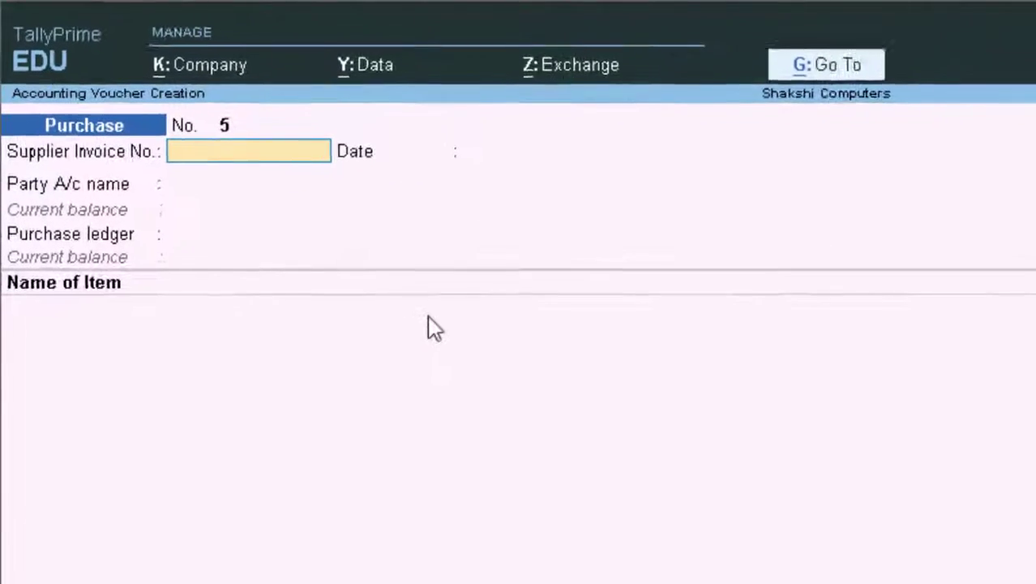
{"action": "type", "text": "34436"}
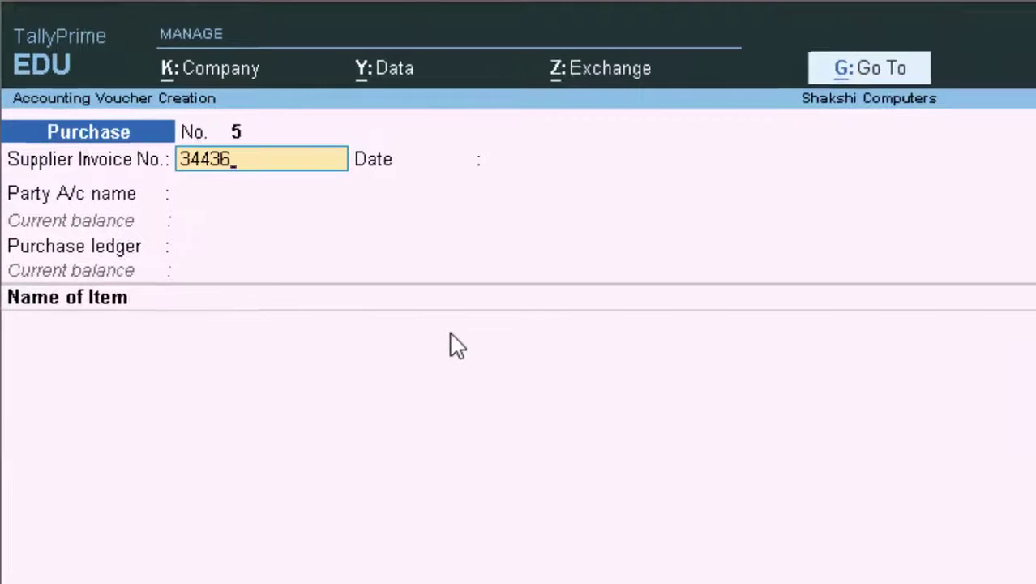
{"action": "key", "text": "Return"}
{"action": "key", "text": "Return"}
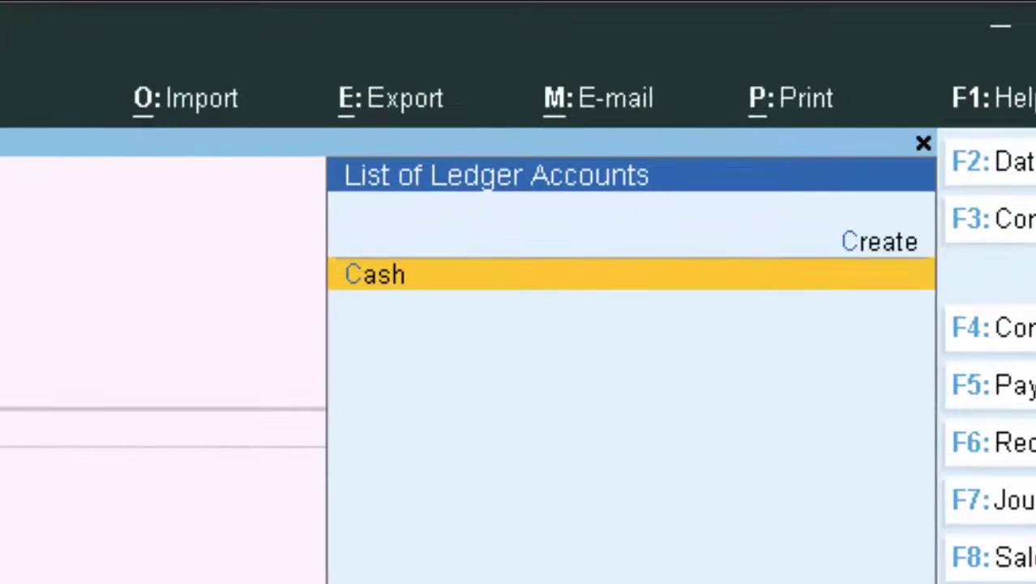
{"action": "key", "text": "Return"}
{"action": "key", "text": "Return"}
{"action": "key", "text": "Return"}
{"action": "key", "text": "Return"}
{"action": "key", "text": "Return"}
{"action": "key", "text": "Return"}
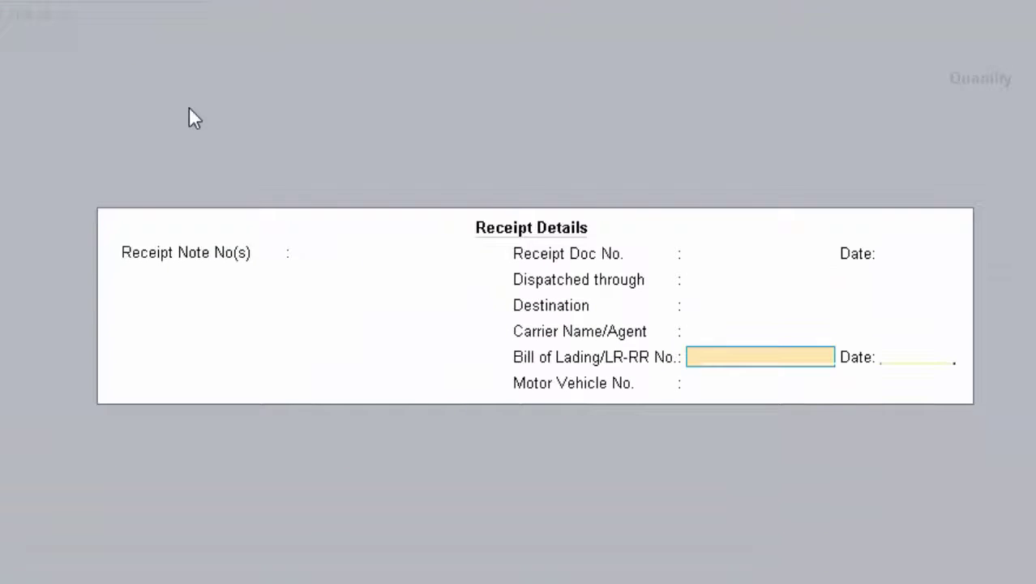
{"action": "key", "text": "Return"}
{"action": "key", "text": "Return"}
{"action": "key", "text": "Return"}
{"action": "key", "text": "Return"}
{"action": "key", "text": "Return"}
{"action": "key", "text": "Return"}
{"action": "key", "text": "Return"}
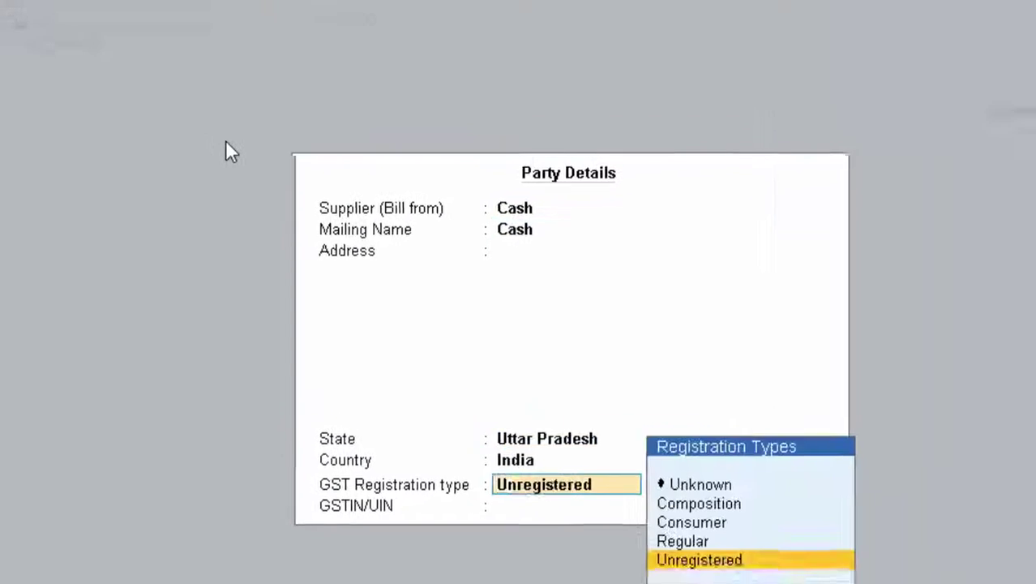
{"action": "key", "text": "Return"}
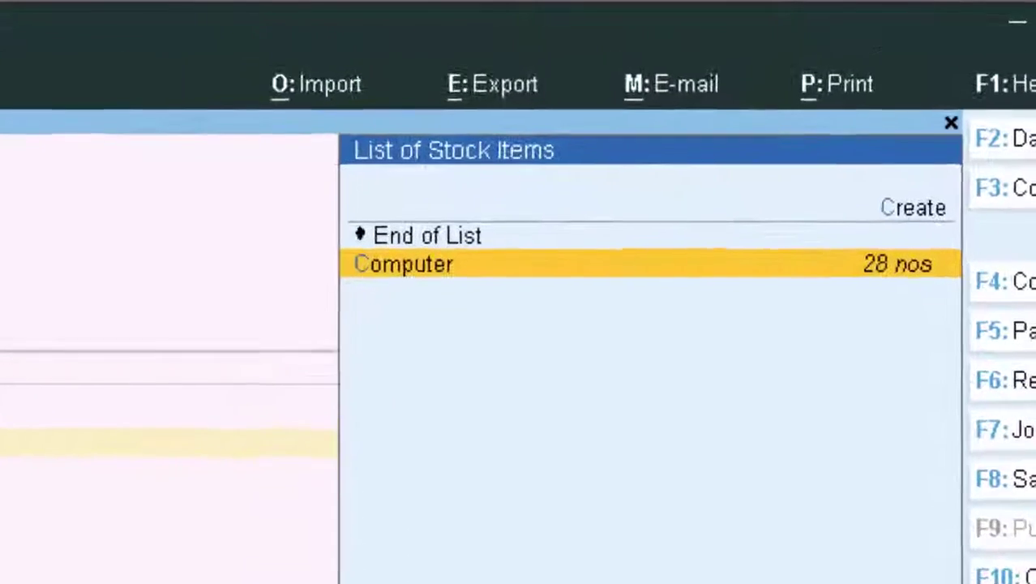
Enter 2 Computers at 10,000.00 each, totalling 20,000.00.
{"action": "key", "text": "Return"}
{"action": "type", "text": "21"}
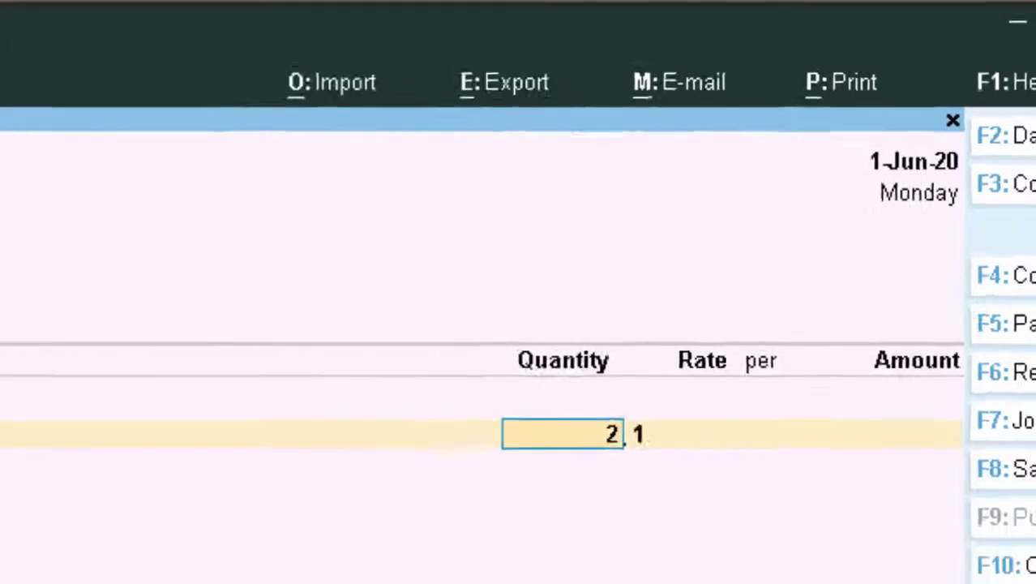
{"action": "key", "text": "Return"}
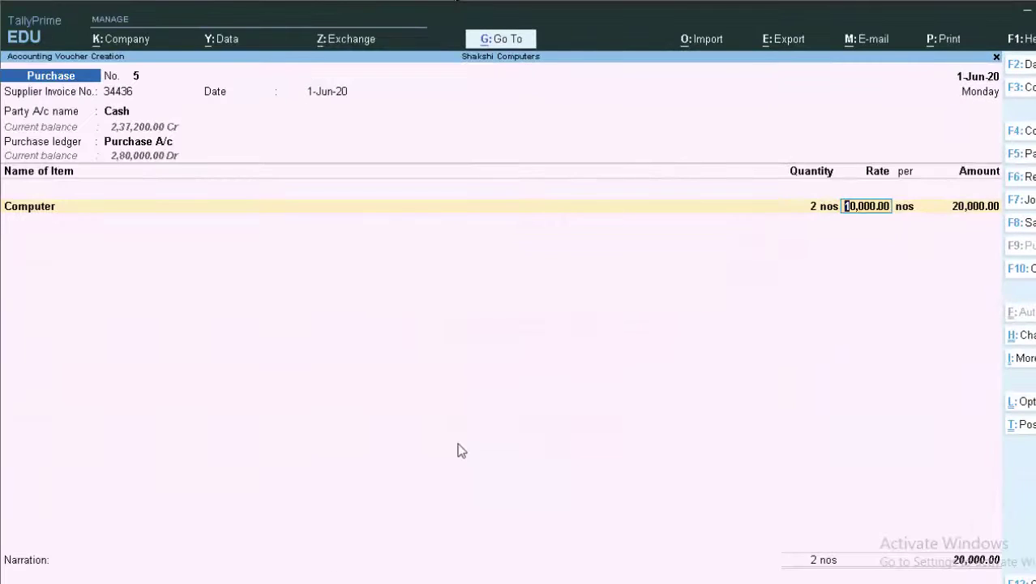
{"action": "key", "text": "Return"}
{"action": "key", "text": "Return"}
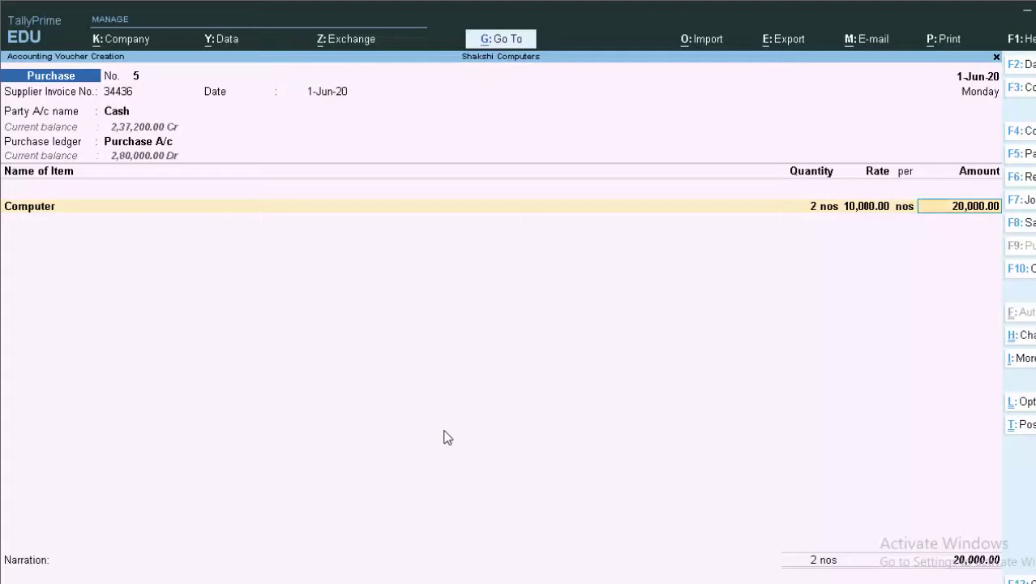
{"action": "key", "text": "Return"}
{"action": "key", "text": "Return"}
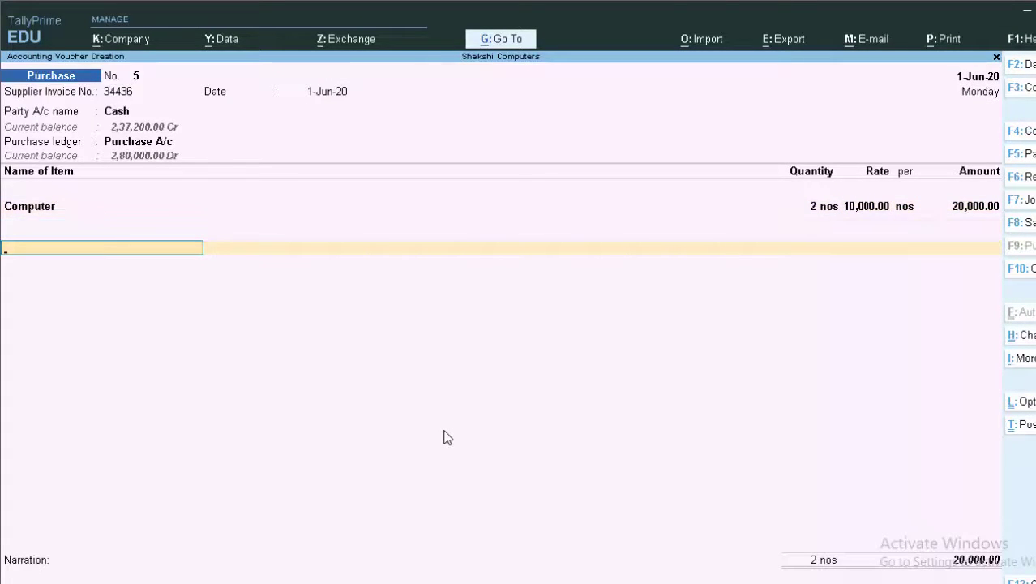
Start a Cgst tax line, then abandon the unsaved voucher for the Gateway of Tally.
{"action": "key", "text": "Return"}
{"action": "type", "text": "cg"}
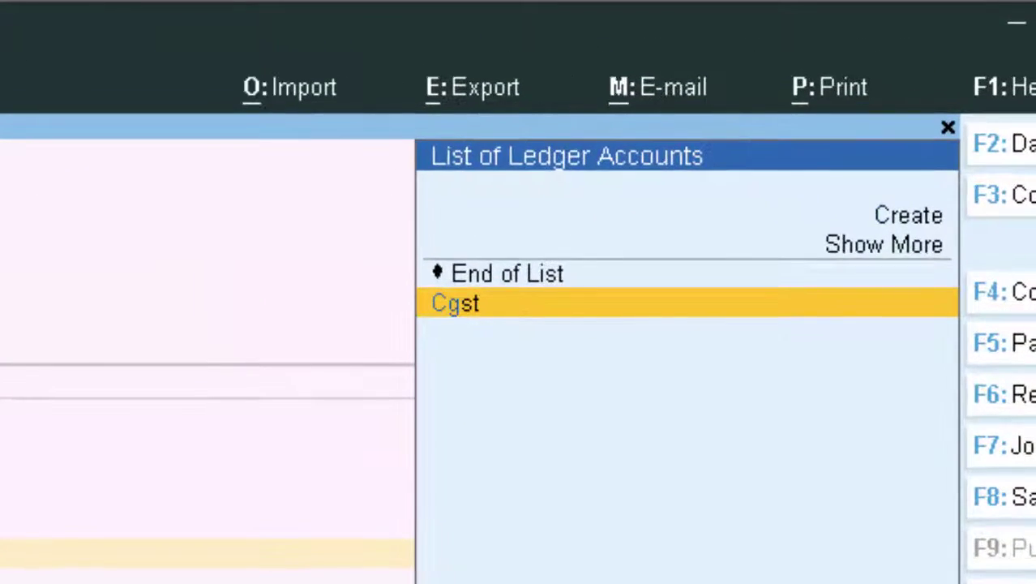
{"action": "key", "text": "Return"}
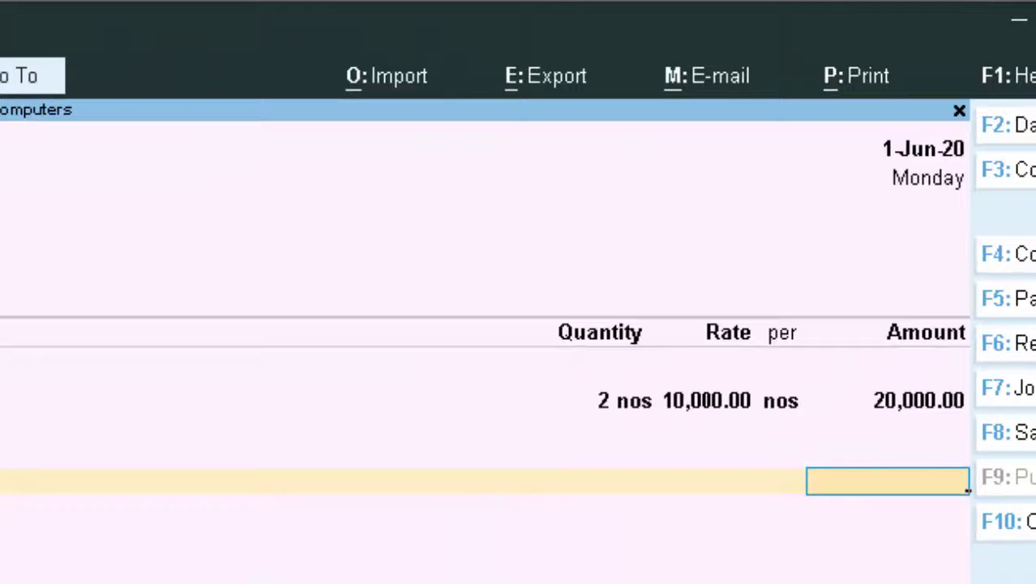
{"action": "key", "text": "Escape"}
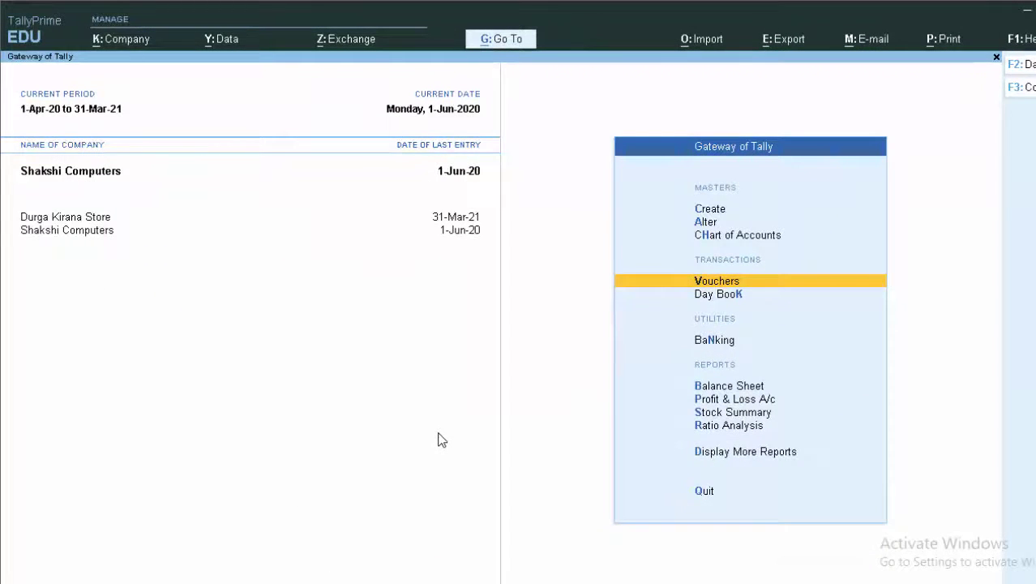
Enable GST for Shakshi Computers with monthly GSTR1 periodicity.
{"action": "key", "text": "F11"}
{"action": "key", "text": "Return"}
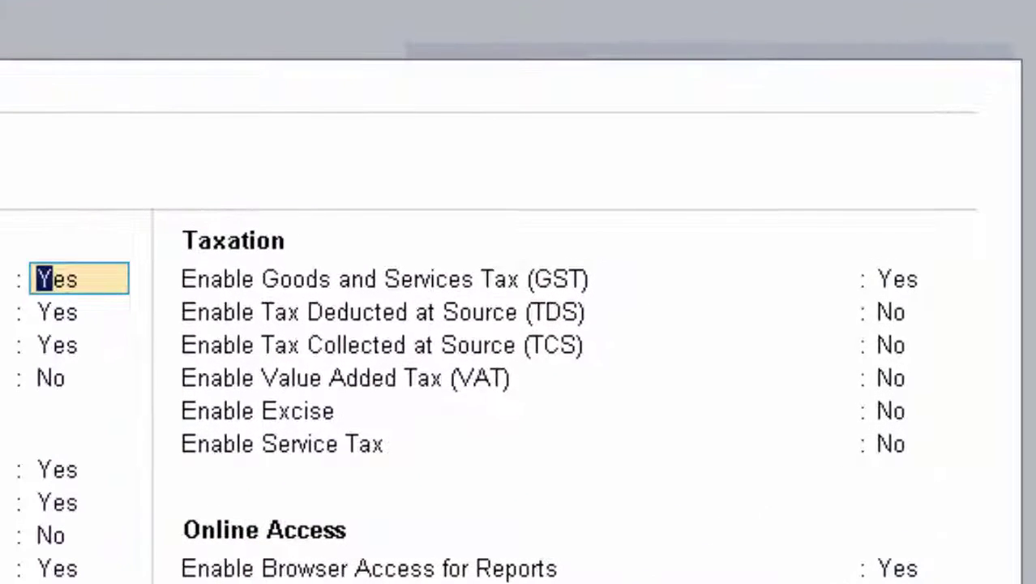
{"action": "left_click", "coordinate": [900, 280]}
{"action": "type", "text": "y"}
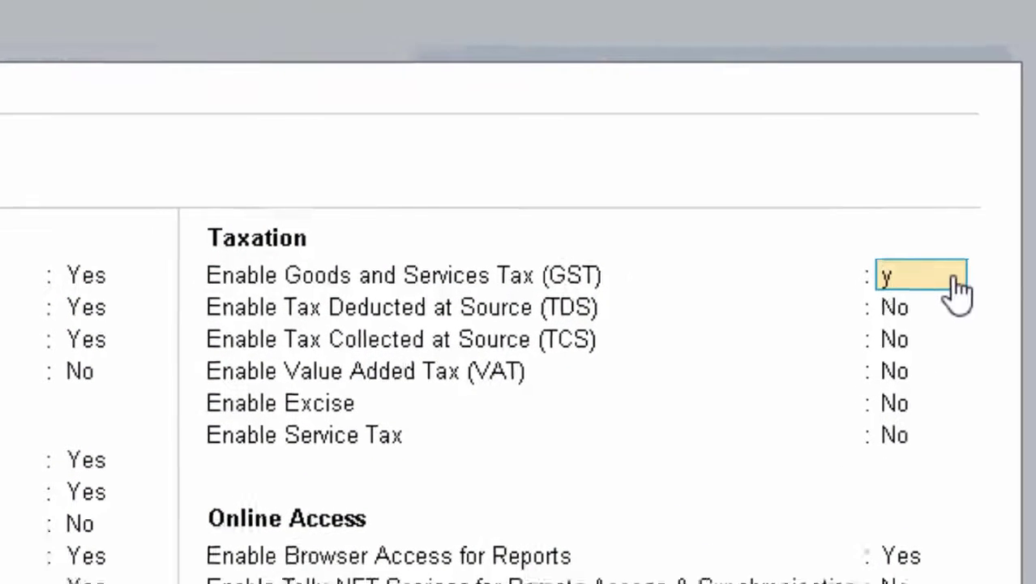
{"action": "key", "text": "Return"}
{"action": "key", "text": "Return"}
{"action": "key", "text": "Return"}
{"action": "key", "text": "Return"}
{"action": "key", "text": "Return"}
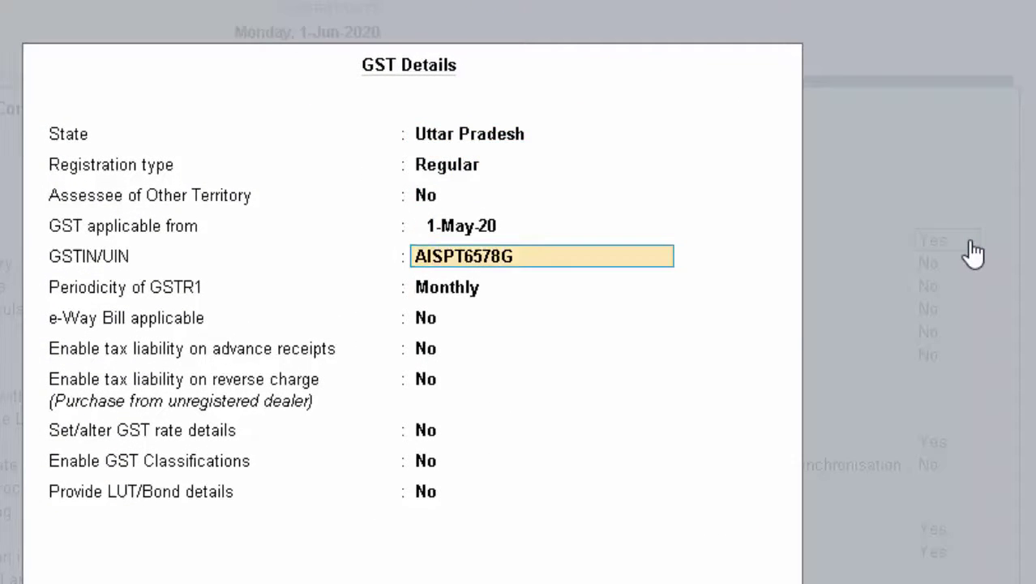
{"action": "key", "text": "Return"}
{"action": "key", "text": "Return"}
Set company GST rates to 18% integrated, 9% central, 9% state, and save the features.
{"action": "key", "text": "Return"}
{"action": "key", "text": "Return"}
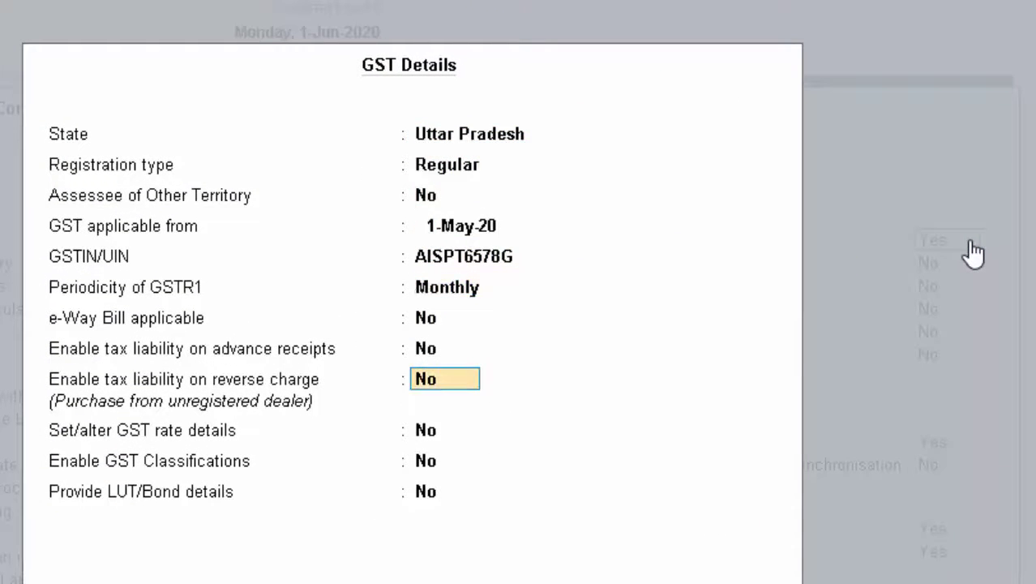
{"action": "key", "text": "Return"}
{"action": "type", "text": "y"}
{"action": "key", "text": "Return"}
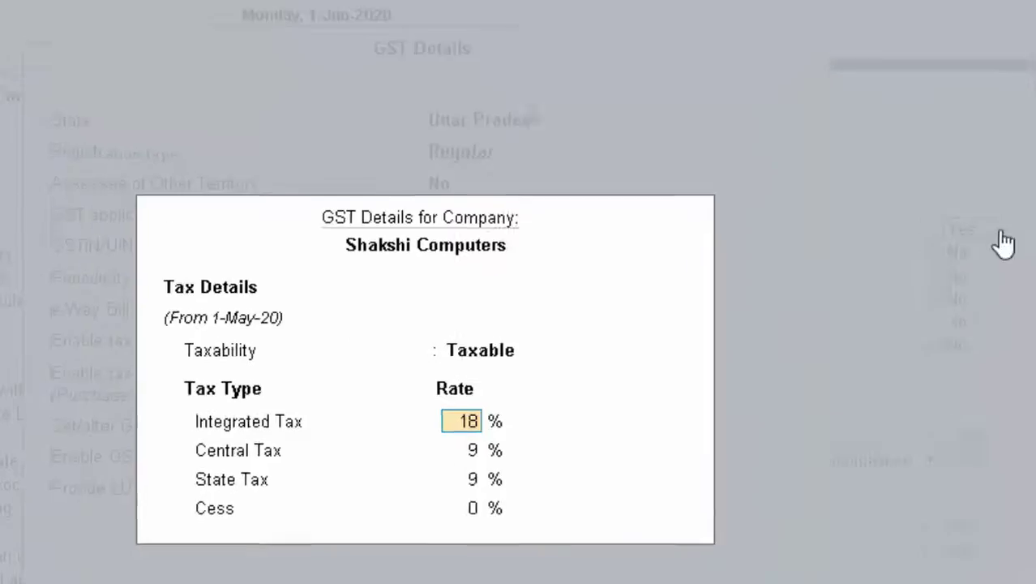
{"action": "key", "text": "Return"}
{"action": "key", "text": "Return"}
{"action": "key", "text": "Return"}
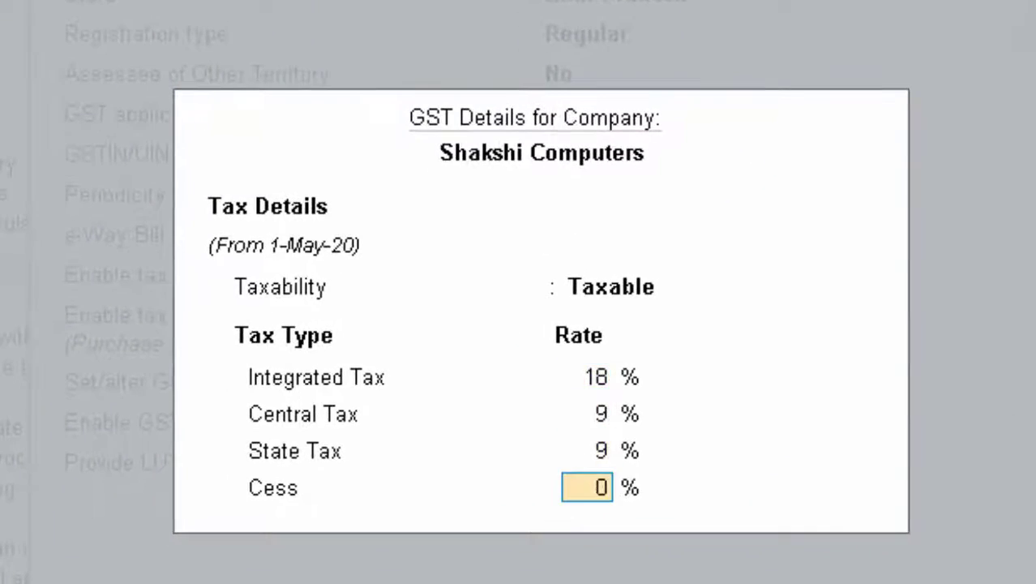
{"action": "key", "text": "Return"}
{"action": "key", "text": "Return"}
{"action": "key", "text": "Return"}
{"action": "key", "text": "Return"}
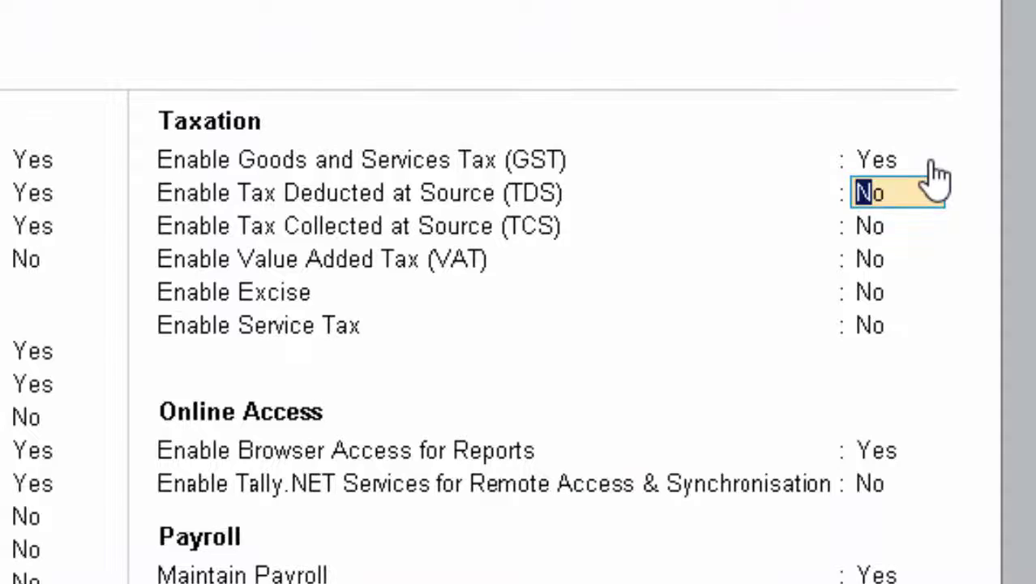
{"action": "key", "text": "ctrl+a"}
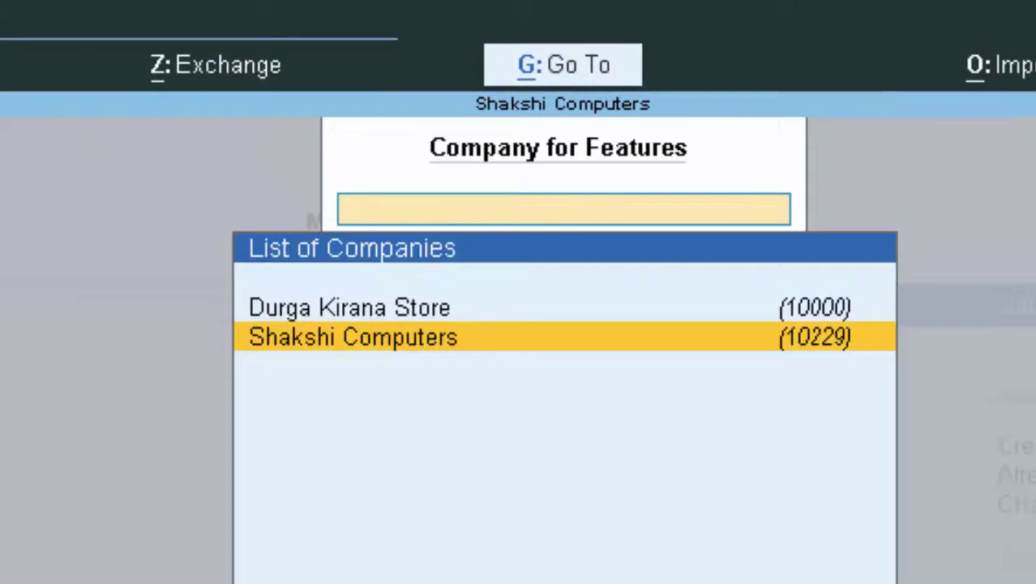
{"action": "key", "text": "Escape"}
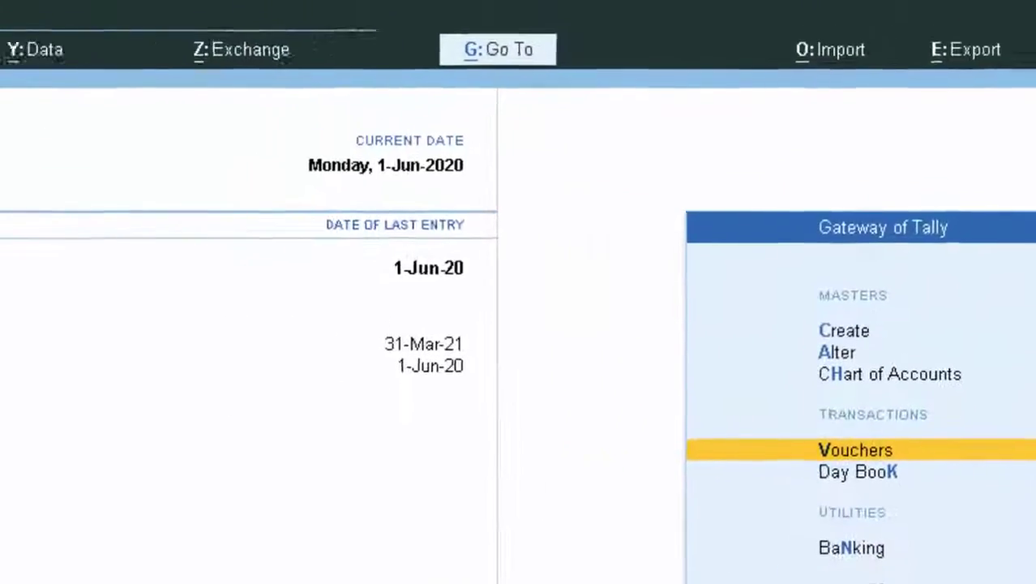
Start a purchase voucher with invoice 87809 and Cash as the supplying party.
{"action": "key", "text": "Return"}
{"action": "type", "text": "878"}
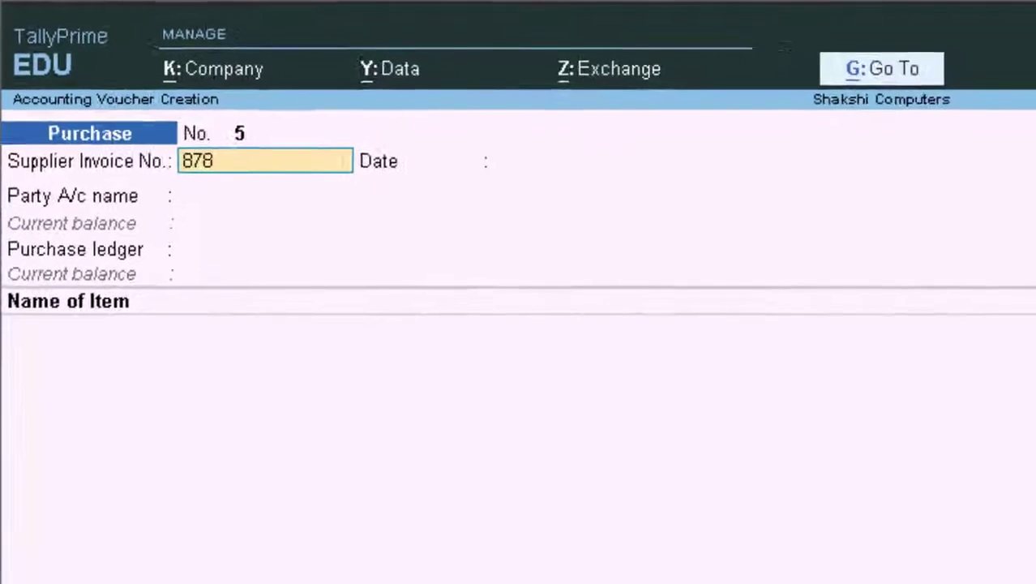
{"action": "type", "text": "09"}
{"action": "key", "text": "Return"}
{"action": "key", "text": "Return"}
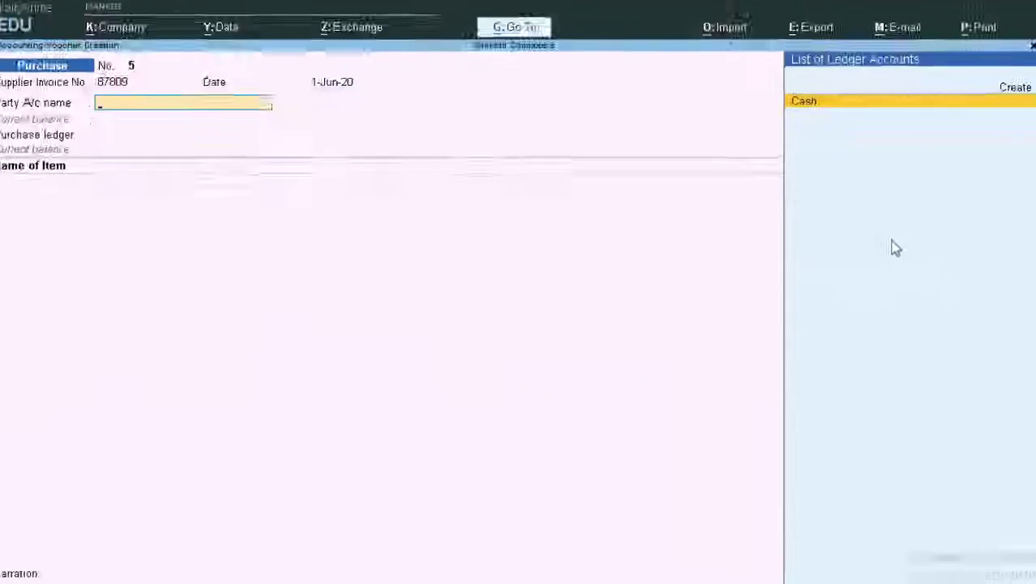
{"action": "key", "text": "Return"}
{"action": "key", "text": "Return"}
{"action": "key", "text": "Return"}
{"action": "key", "text": "Return"}
{"action": "key", "text": "Return"}
{"action": "key", "text": "Return"}
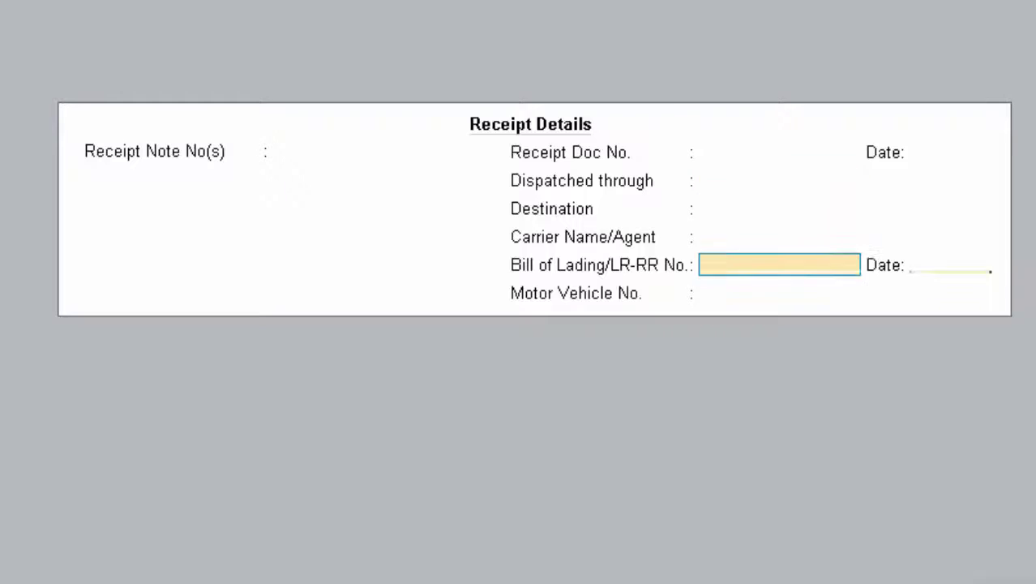
{"action": "key", "text": "Return"}
{"action": "key", "text": "Return"}
{"action": "key", "text": "Return"}
{"action": "key", "text": "Return"}
{"action": "key", "text": "Return"}
{"action": "key", "text": "Return"}
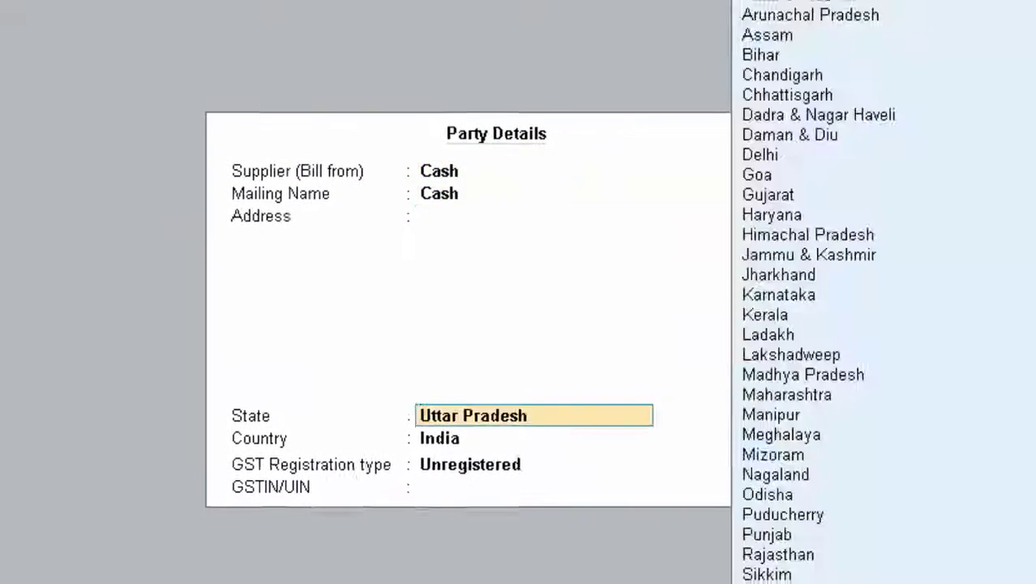
{"action": "key", "text": "Return"}
{"action": "key", "text": "Return"}
{"action": "key", "text": "Return"}
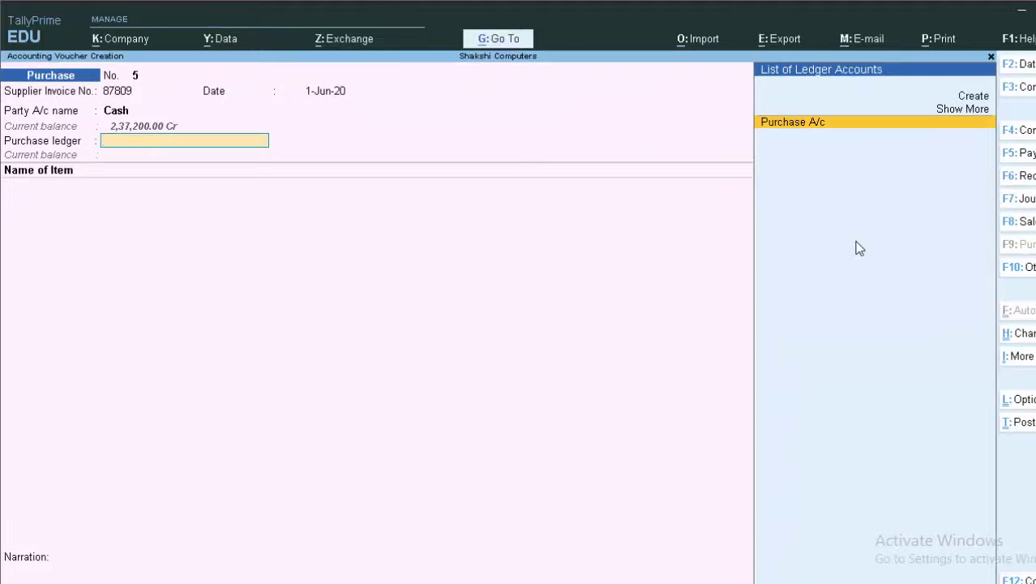
Add 1 Computer at 10,000.00 under Purchase A/c, begin a Cgst line, then quit the voucher.
{"action": "key", "text": "Return"}
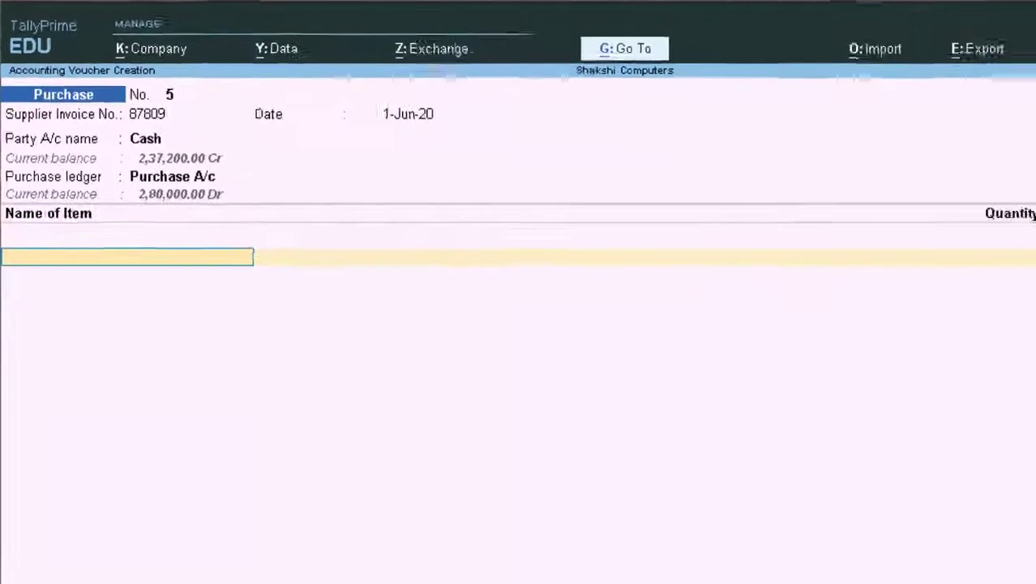
{"action": "type", "text": "C"}
{"action": "key", "text": "Return"}
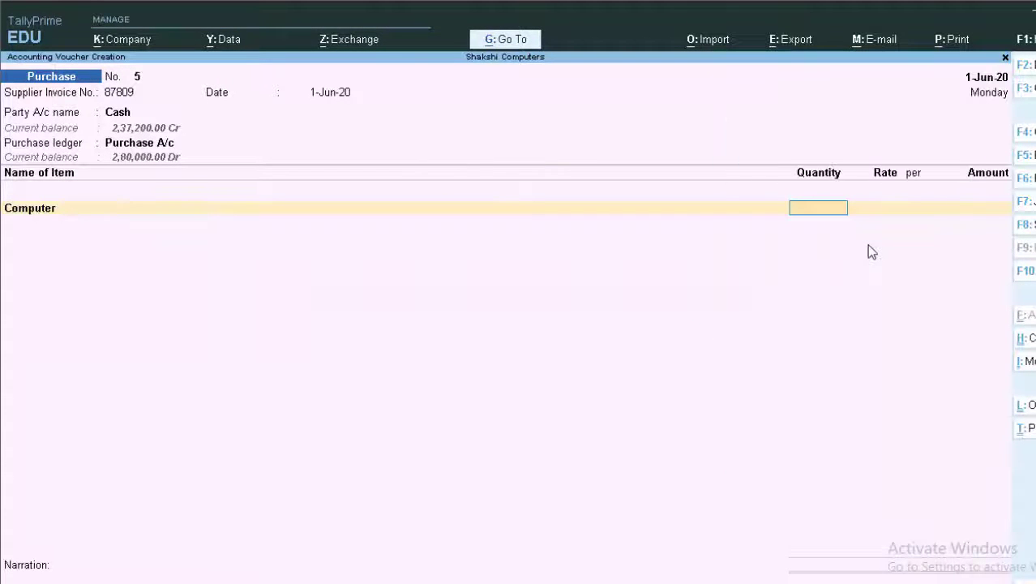
{"action": "type", "text": "1"}
{"action": "key", "text": "Return"}
{"action": "key", "text": "Return"}
{"action": "key", "text": "Return"}
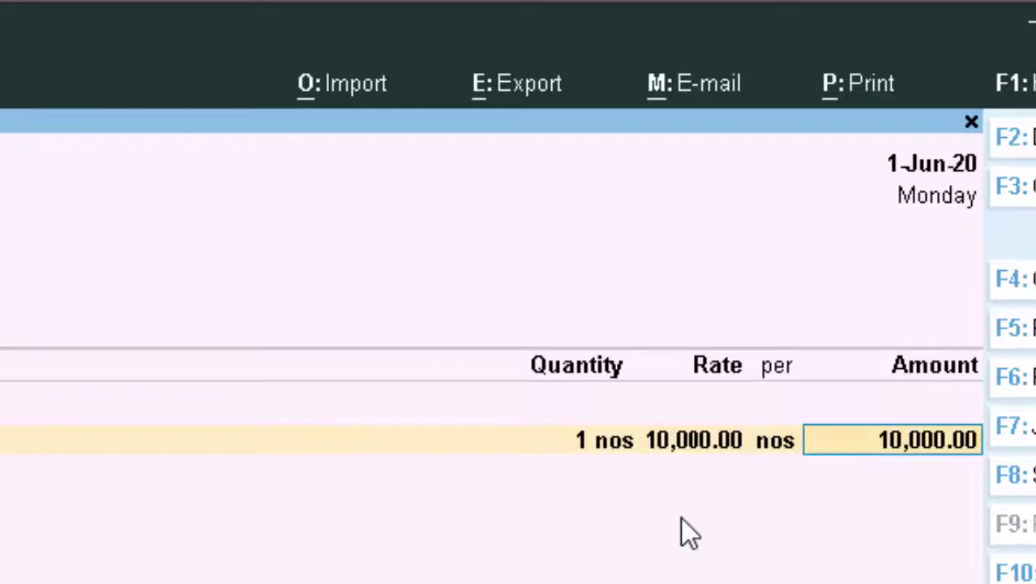
{"action": "key", "text": "Return"}
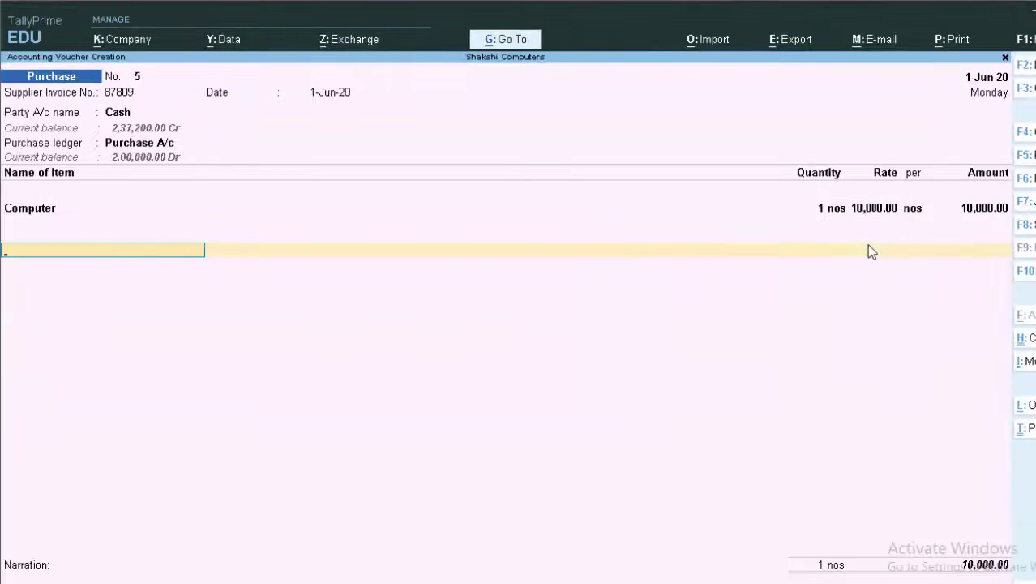
{"action": "type", "text": "c"}
{"action": "key", "text": "Return"}
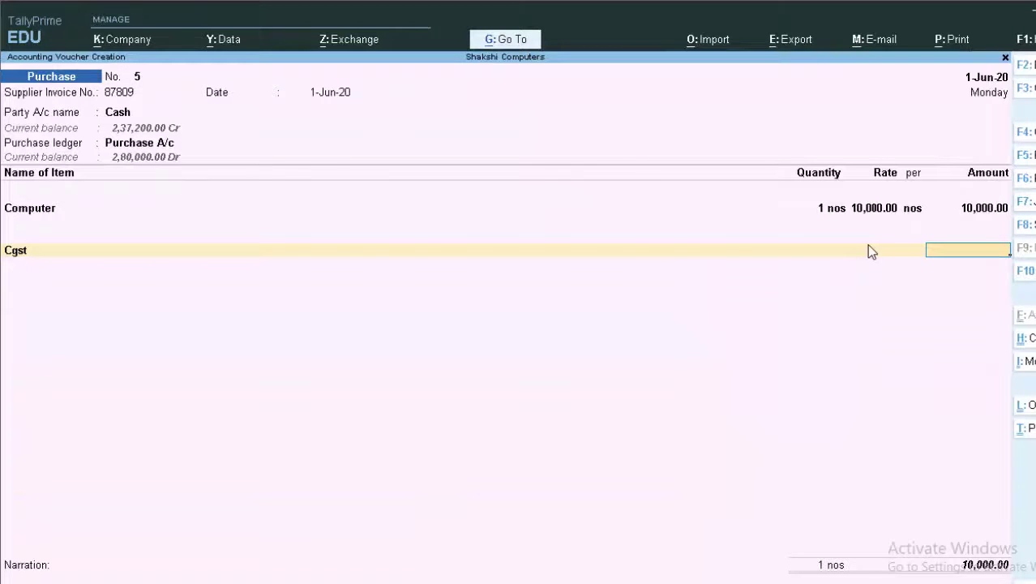
{"action": "key", "text": "Escape"}
Discard the old voucher and start a fresh one: invoice 679780, Cash, Regular GST registration.
{"action": "key", "text": "y"}
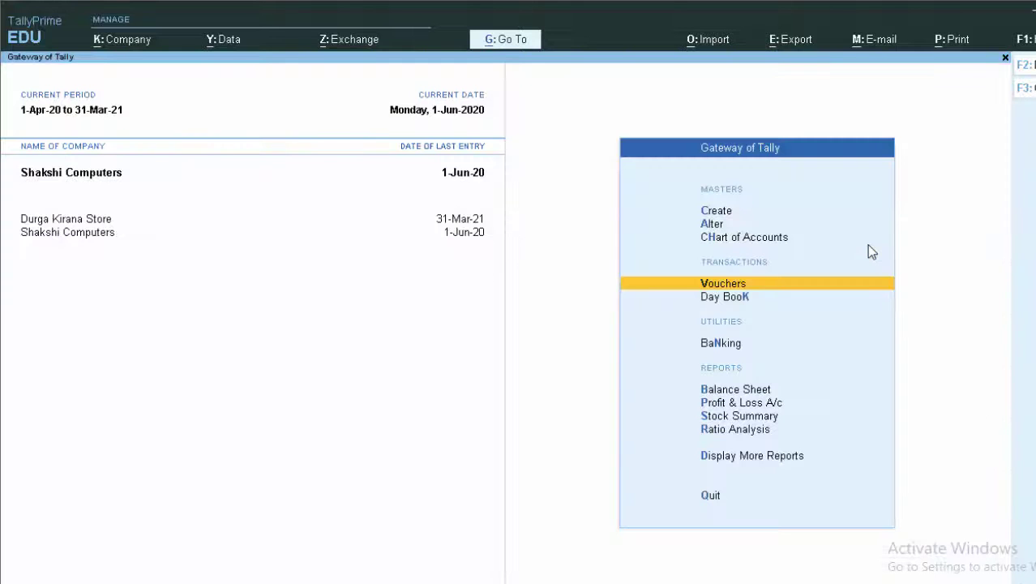
{"action": "key", "text": "Return"}
{"action": "type", "text": "679780"}
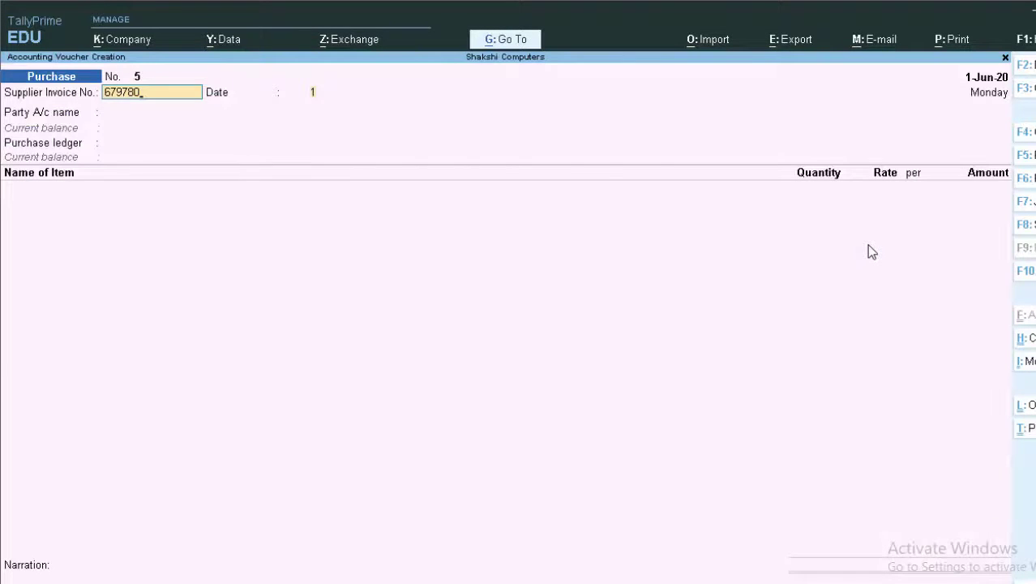
{"action": "key", "text": "Return"}
{"action": "key", "text": "Return"}
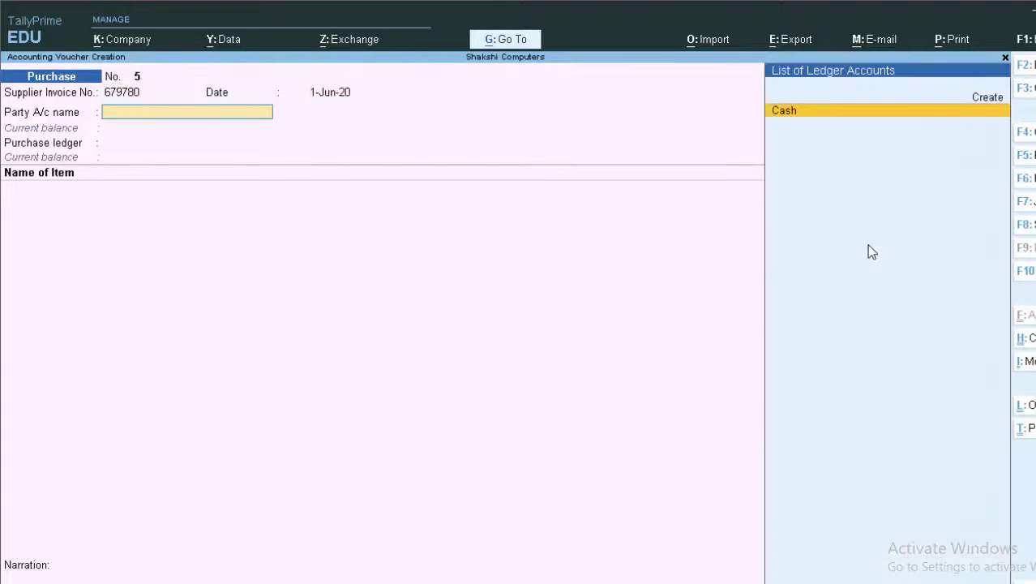
{"action": "key", "text": "Return"}
{"action": "key", "text": "Return"}
{"action": "key", "text": "Return"}
{"action": "key", "text": "Return"}
{"action": "key", "text": "Return"}
{"action": "key", "text": "Return"}
{"action": "key", "text": "Return"}
{"action": "key", "text": "Return"}
{"action": "key", "text": "Return"}
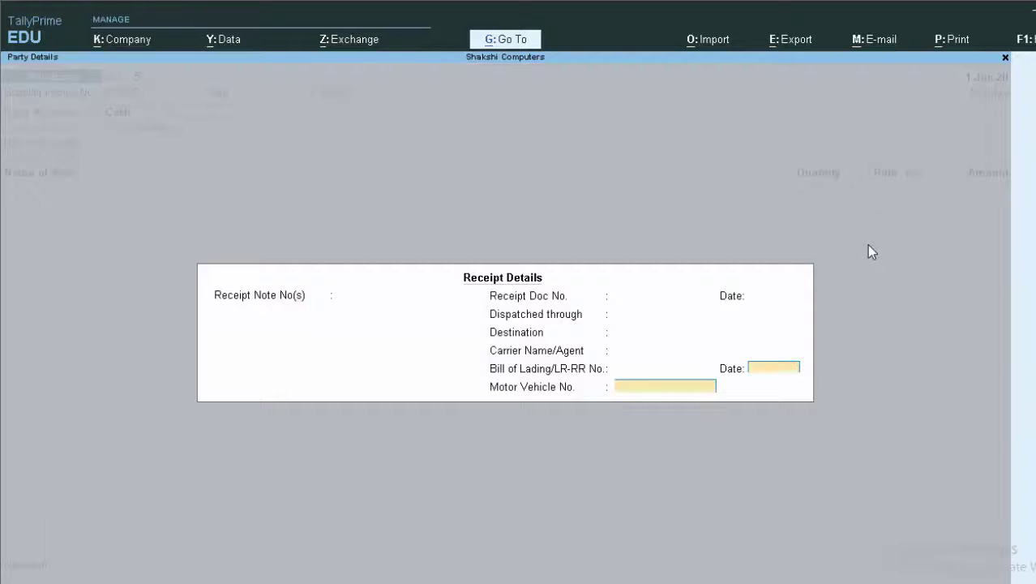
{"action": "key", "text": "Return"}
{"action": "key", "text": "Return"}
{"action": "key", "text": "Return"}
{"action": "key", "text": "Return"}
{"action": "key", "text": "Return"}
{"action": "key", "text": "Return"}
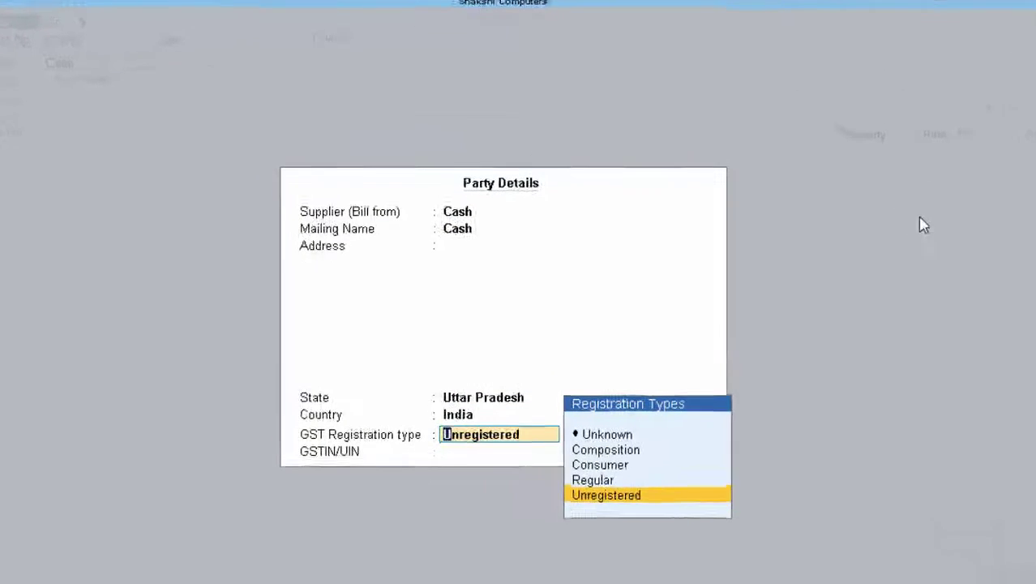
{"action": "key", "text": "Up"}
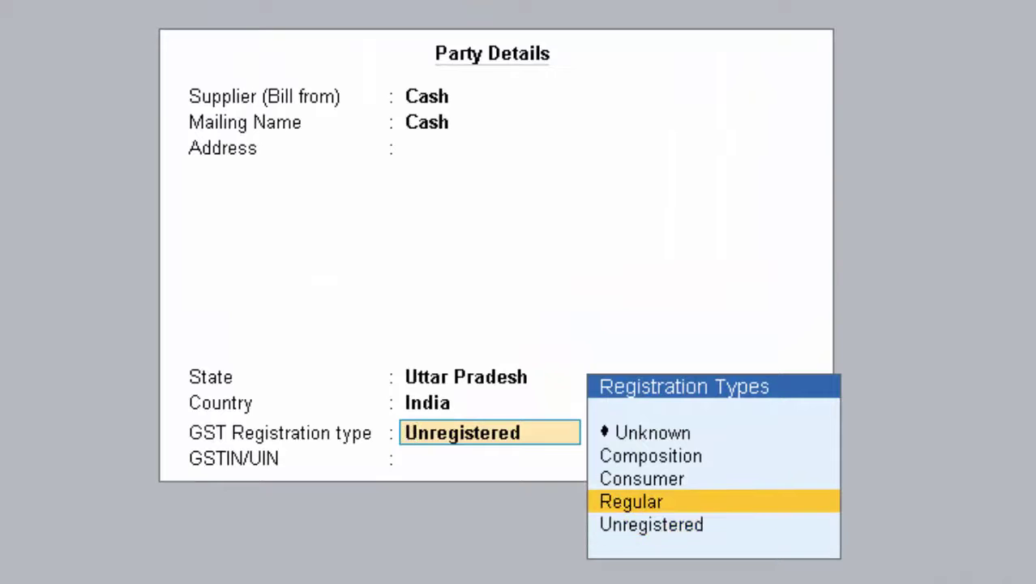
{"action": "key", "text": "Return"}
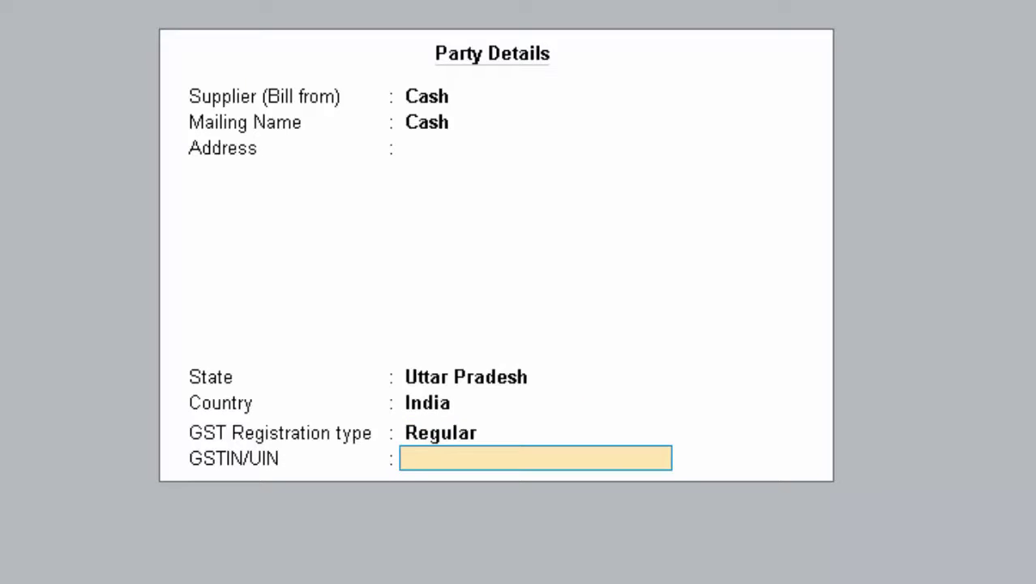
{"action": "key", "text": "Return"}
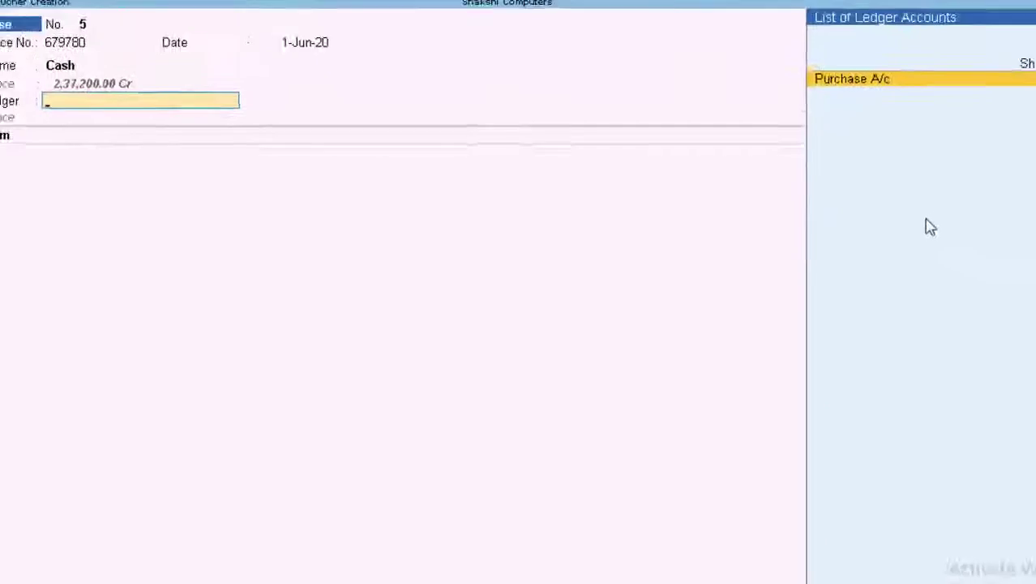
Charge Purchase A/c with 2 Computers at 10,000.00, totalling 20,000.00.
{"action": "key", "text": "Return"}
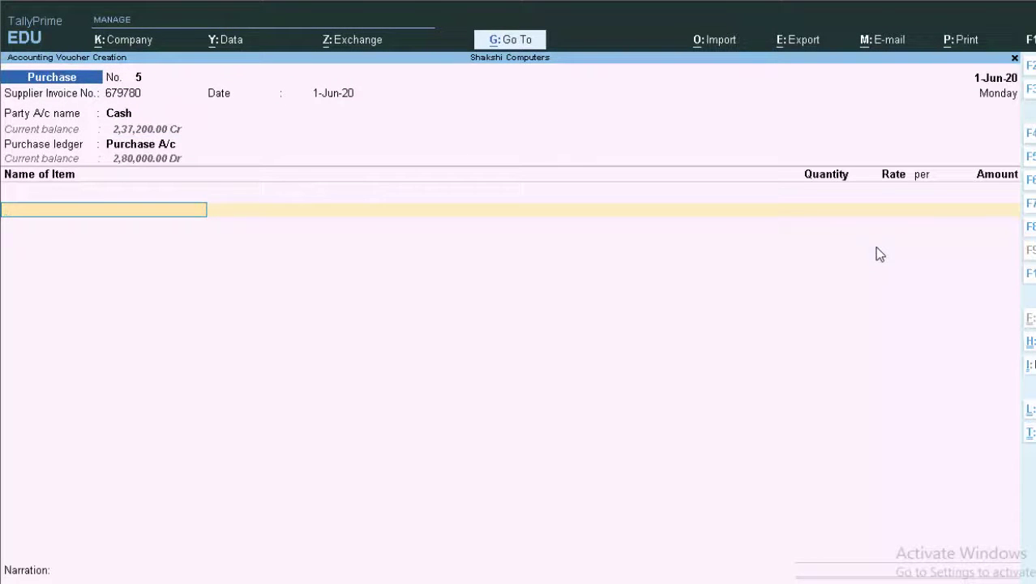
{"action": "type", "text": "C"}
{"action": "key", "text": "Return"}
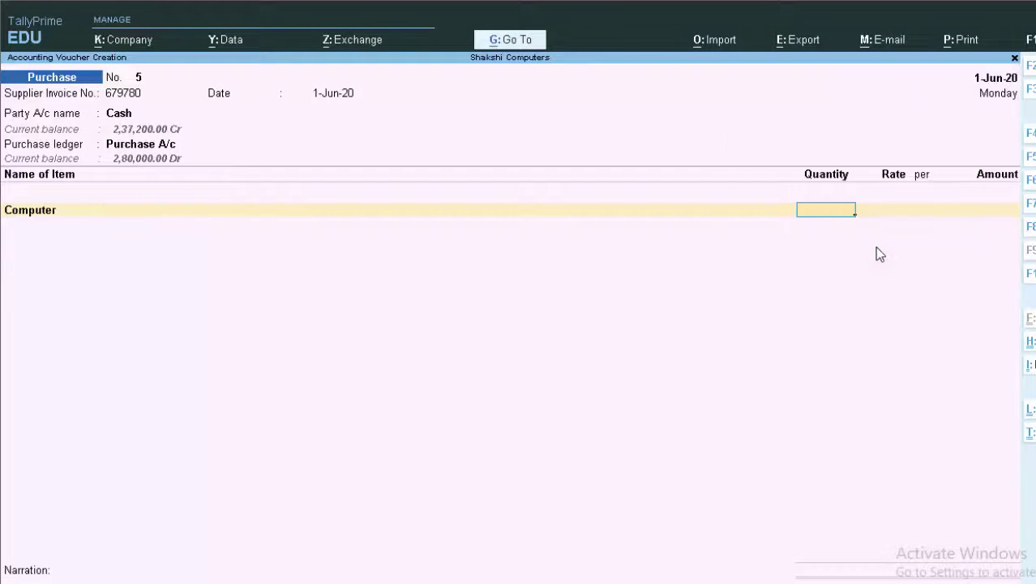
{"action": "type", "text": "2"}
{"action": "key", "text": "Return"}
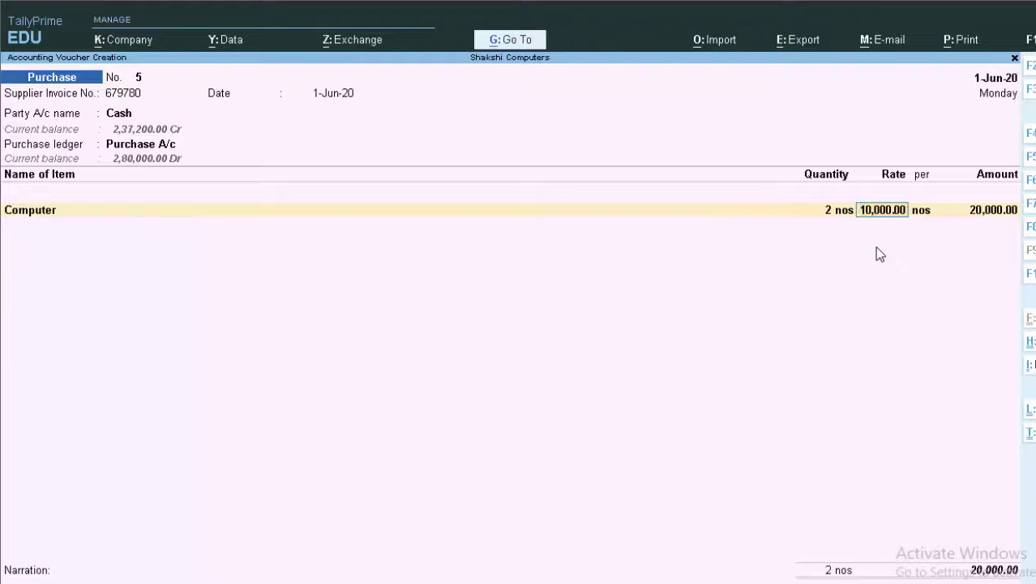
{"action": "key", "text": "Return"}
{"action": "key", "text": "Return"}
{"action": "key", "text": "Return"}
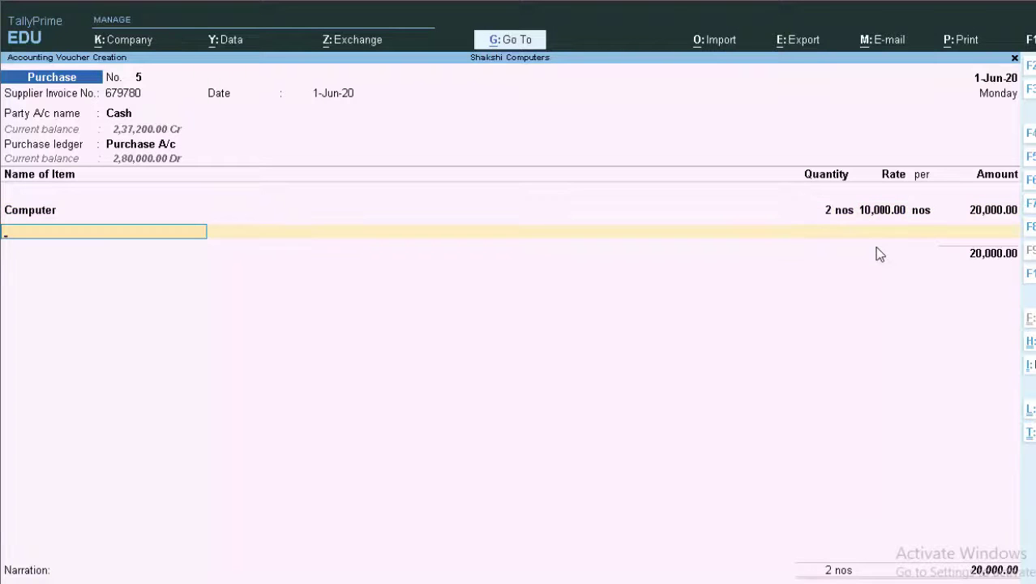
{"action": "key", "text": "Return"}
Add Cgst and Sgst lines of 1,800.00 each and skip the narration to the Accept prompt.
{"action": "type", "text": "C"}
{"action": "key", "text": "Return"}
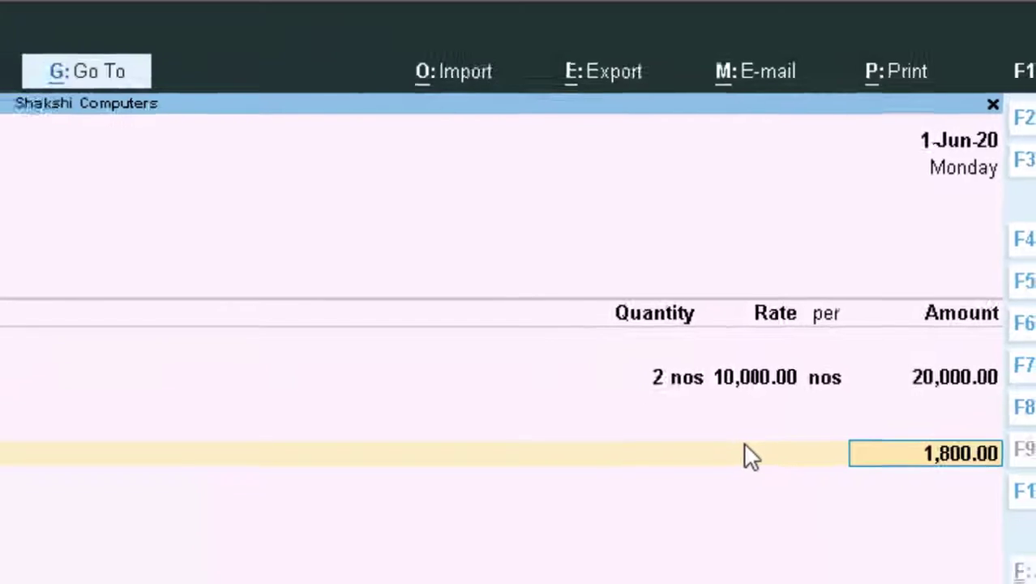
{"action": "key", "text": "Return"}
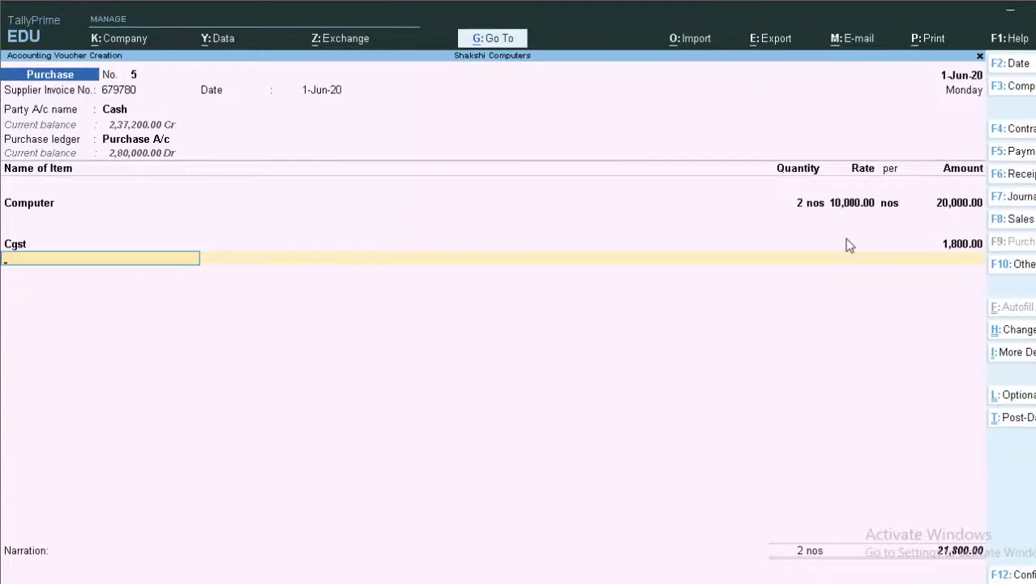
{"action": "type", "text": "Sgs"}
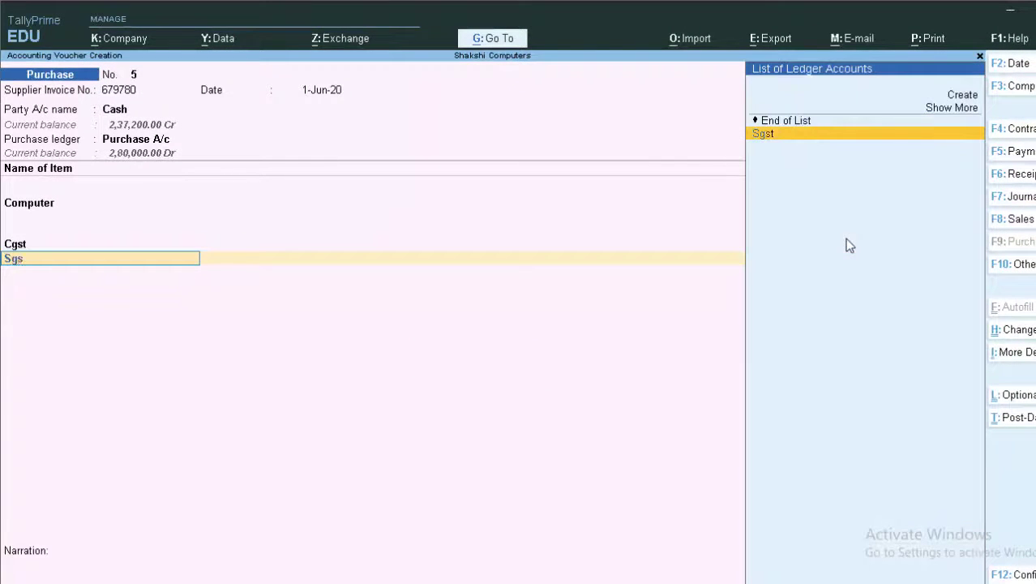
{"action": "key", "text": "Return"}
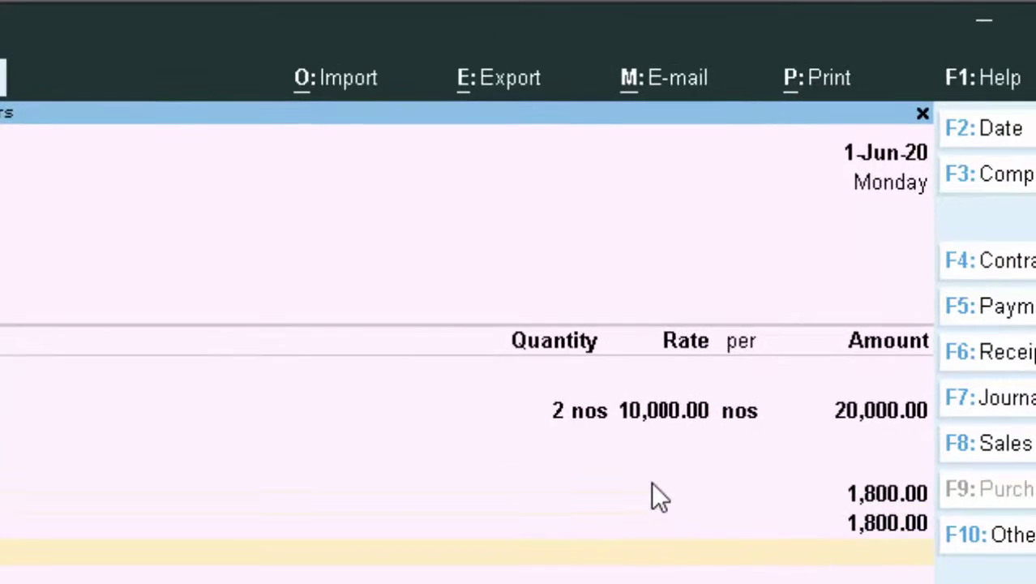
{"action": "key", "text": "Return"}
{"action": "key", "text": "Return"}
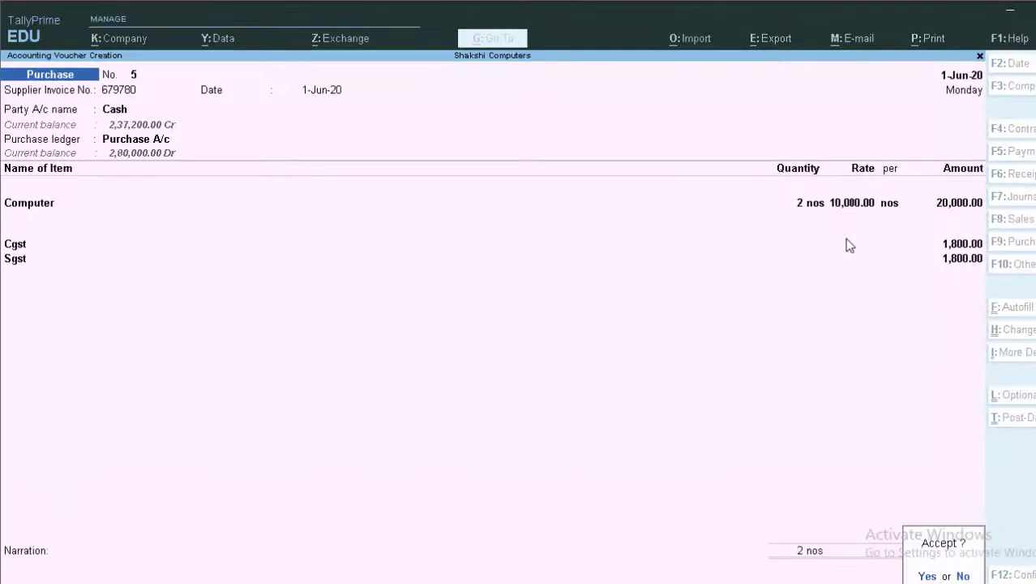
{"action": "key", "text": "Return"}
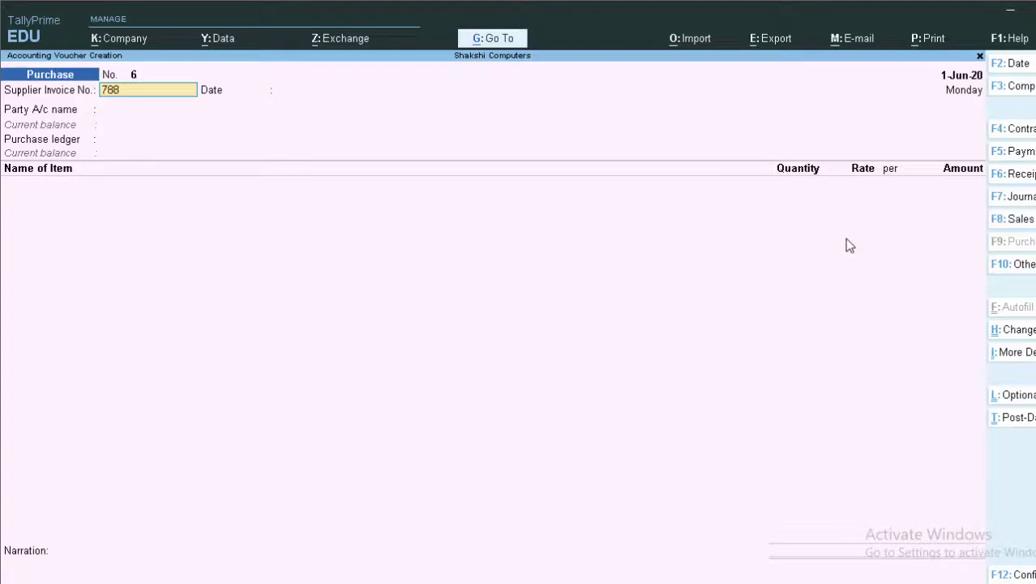
Begin purchase voucher 6 with invoice 78899 and start creating a new supplier ledger.
{"action": "key", "text": "Return"}
{"action": "key", "text": "Return"}
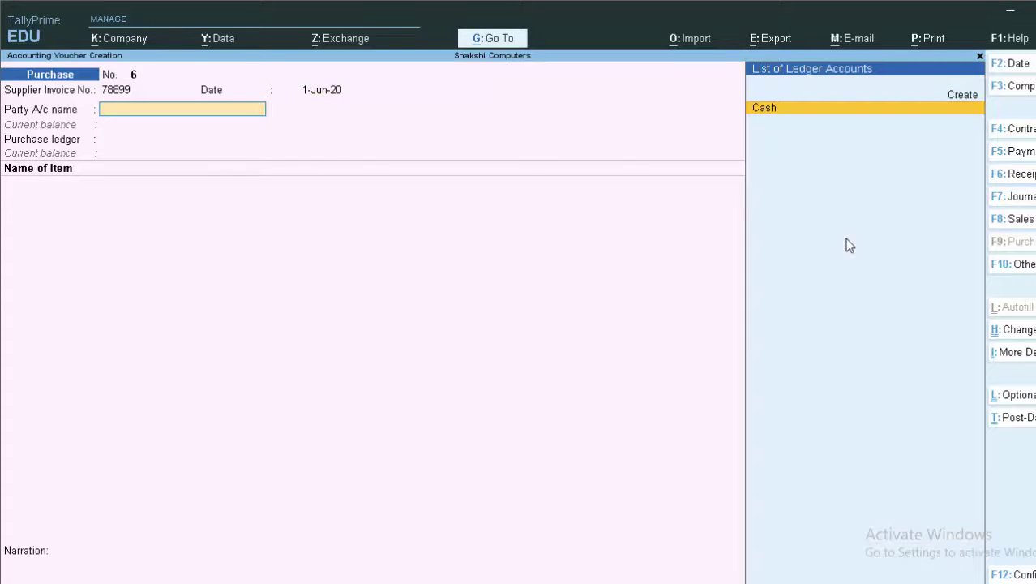
{"action": "key", "text": "alt+c"}
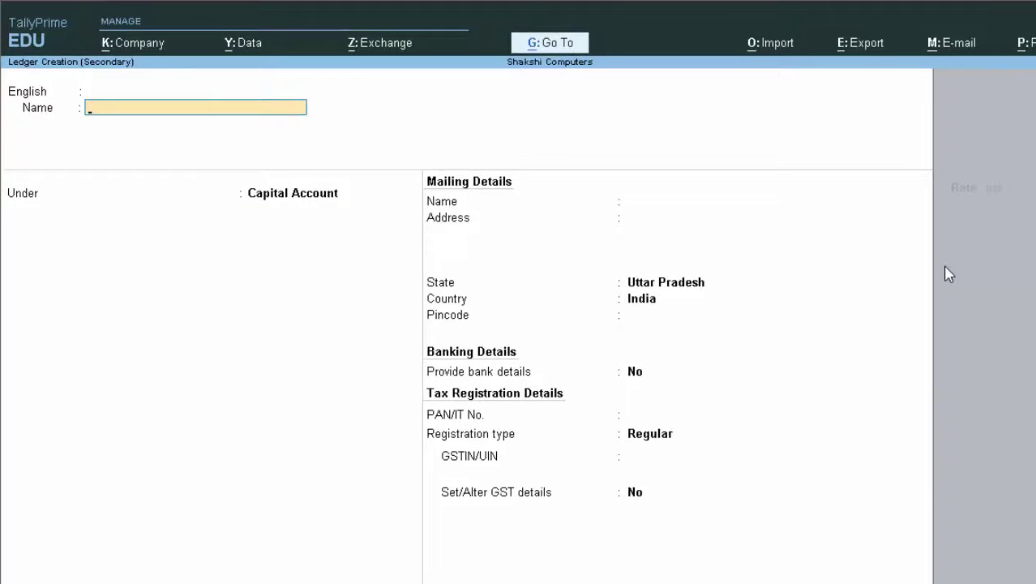
Enter the supplier's name and place the ledger under Sundry Creditors.
{"action": "type", "text": "Monika"}
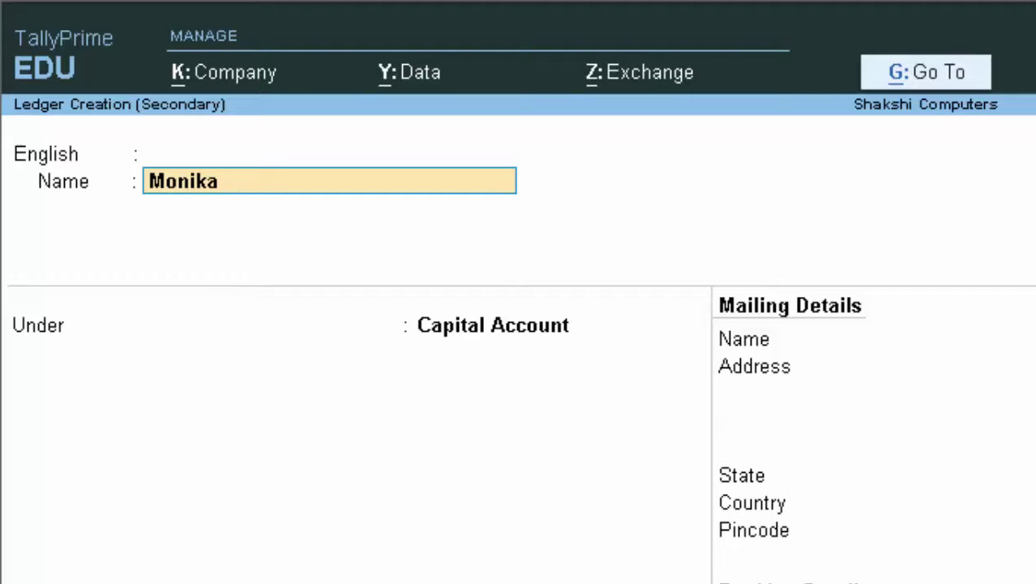
{"action": "type", "text": "  Suppl"}
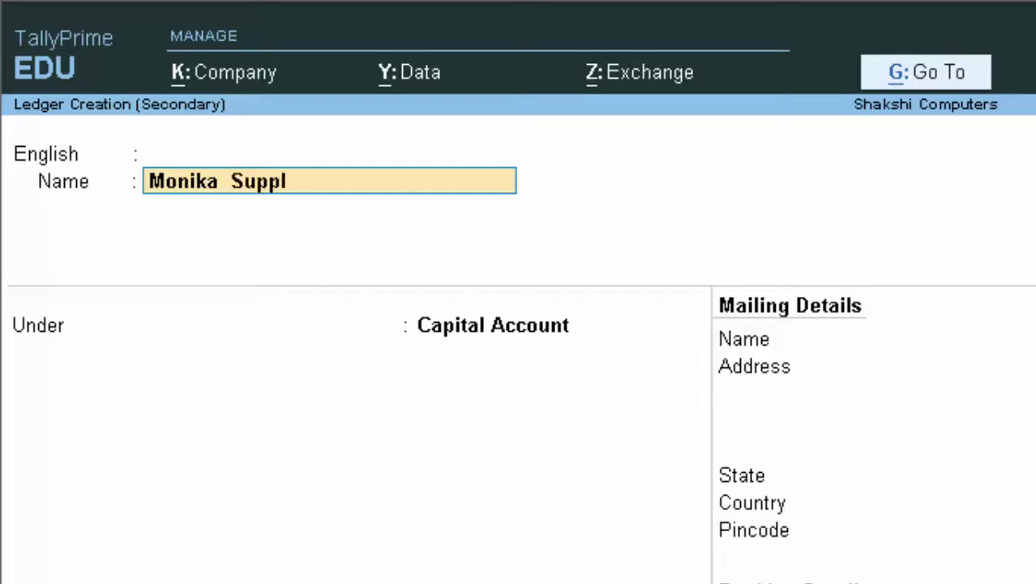
{"action": "type", "text": "ier"}
{"action": "key", "text": "Return"}
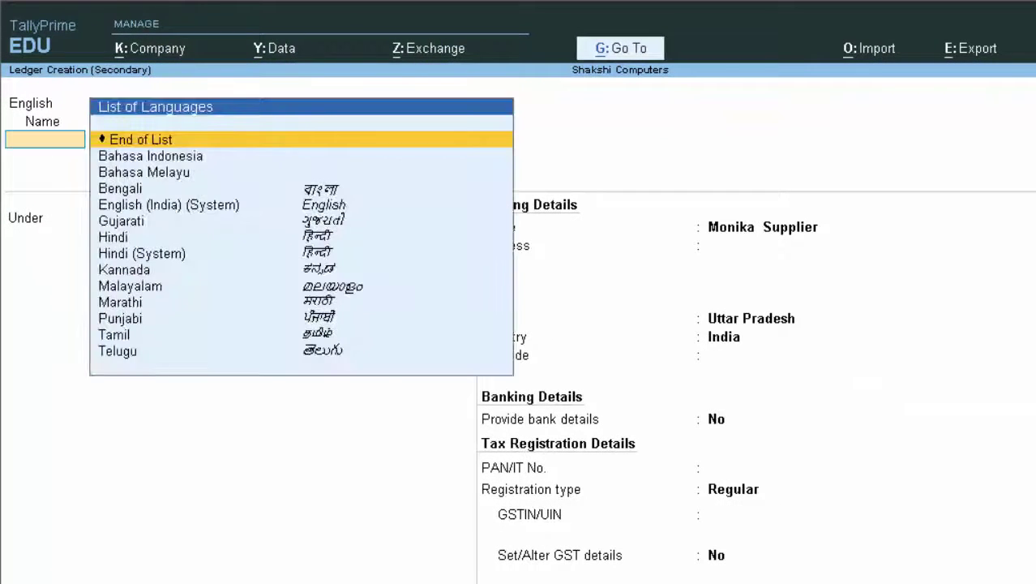
{"action": "key", "text": "Return"}
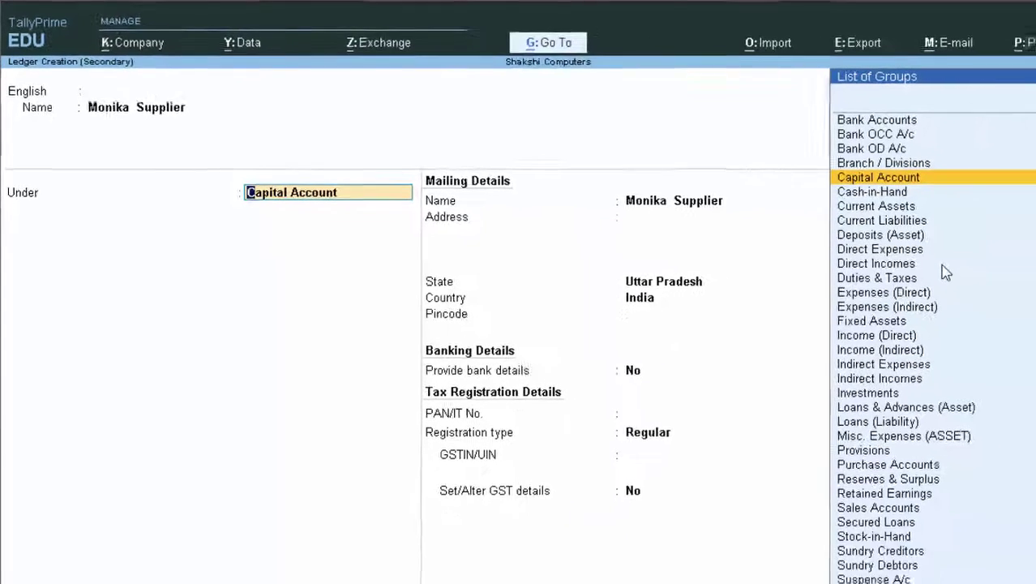
{"action": "type", "text": "S"}
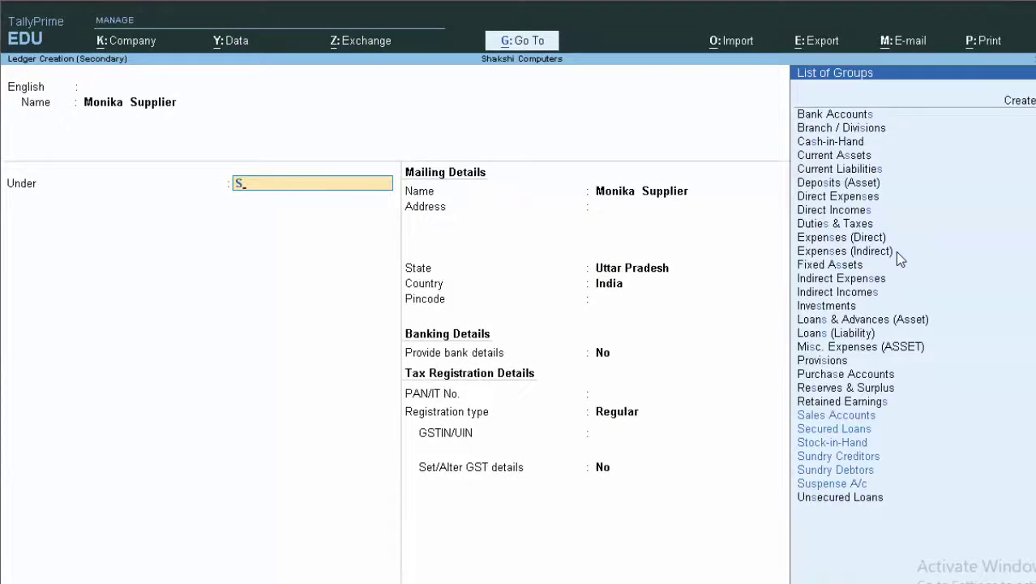
{"action": "key", "text": "Down"}
{"action": "key", "text": "Down"}
{"action": "key", "text": "Return"}
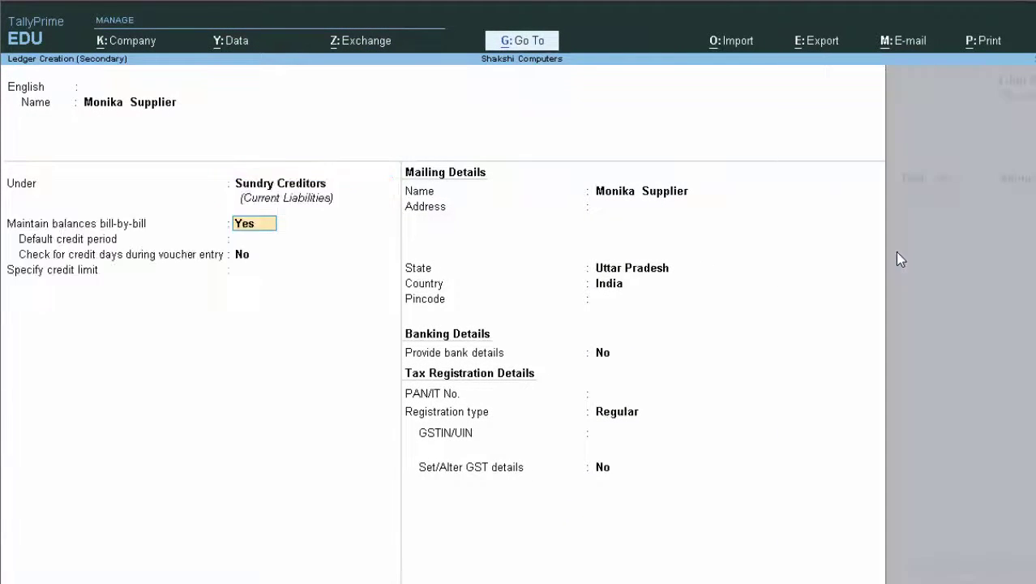
{"action": "key", "text": "Return"}
{"action": "key", "text": "Return"}
{"action": "key", "text": "Return"}
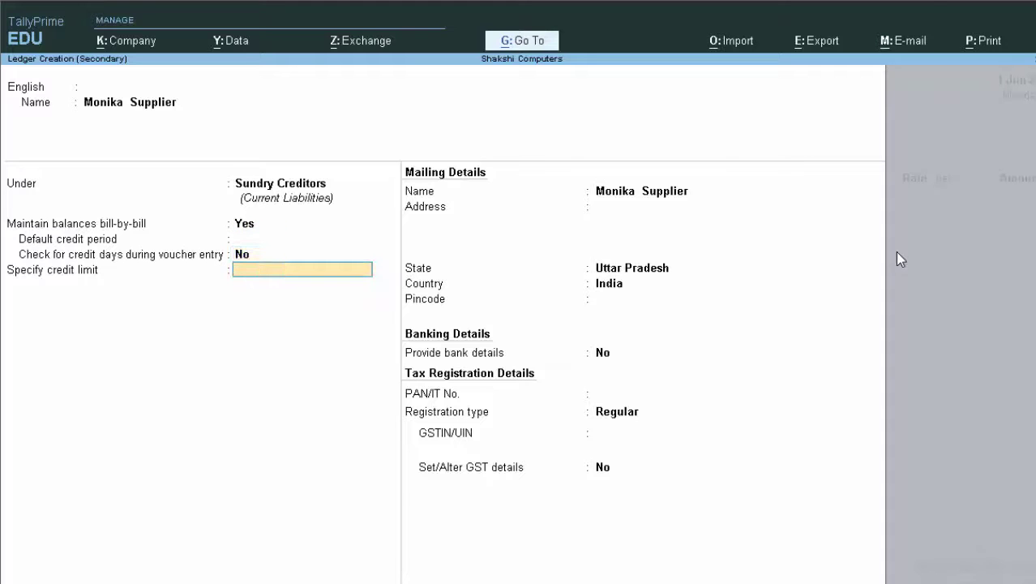
{"action": "key", "text": "Return"}
{"action": "key", "text": "Return"}
{"action": "key", "text": "Return"}
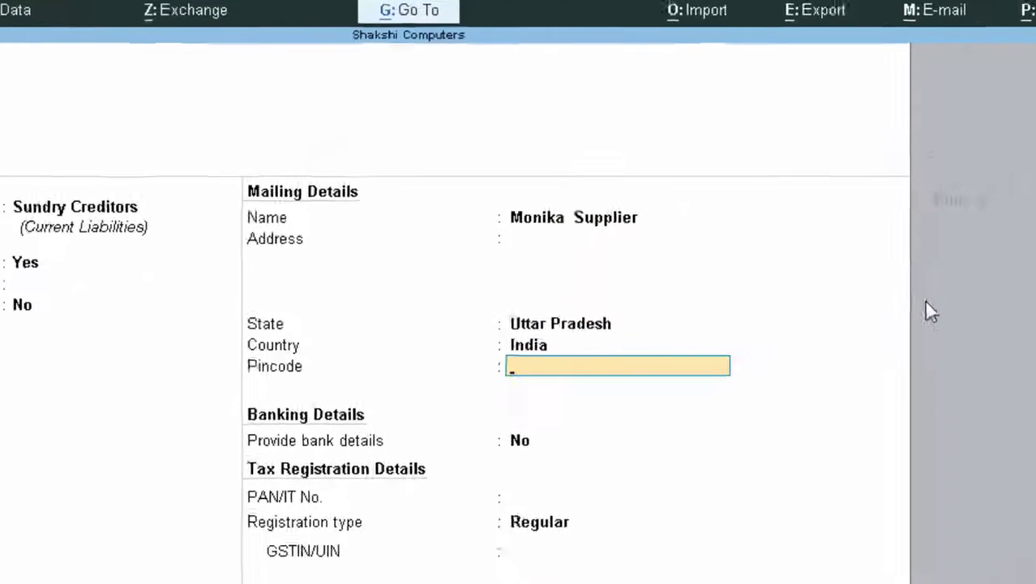
Set the supplier's state to Maharashtra, keep Regular registration, and save the ledger.
{"action": "key", "text": "BackSpace"}
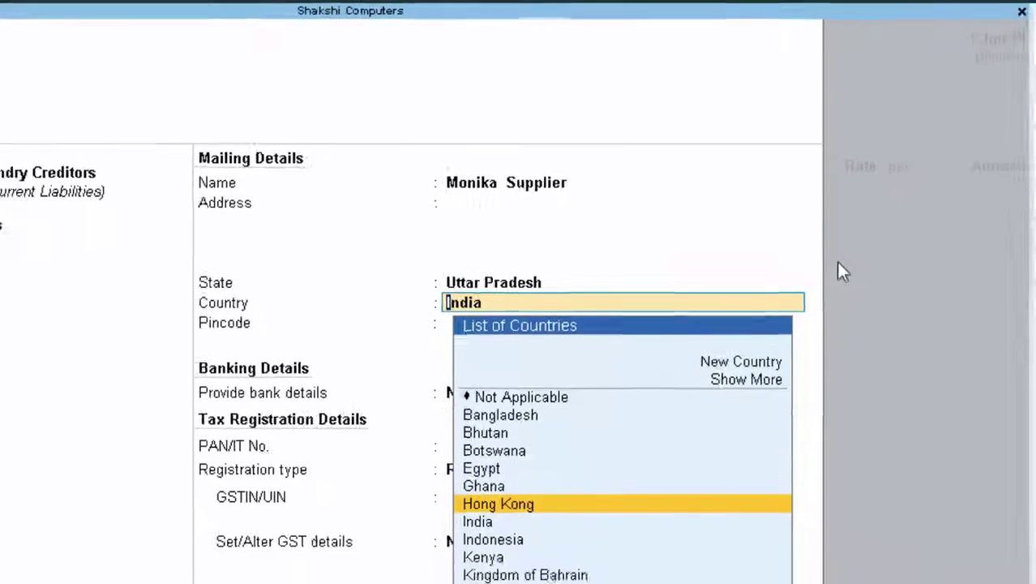
{"action": "key", "text": "BackSpace"}
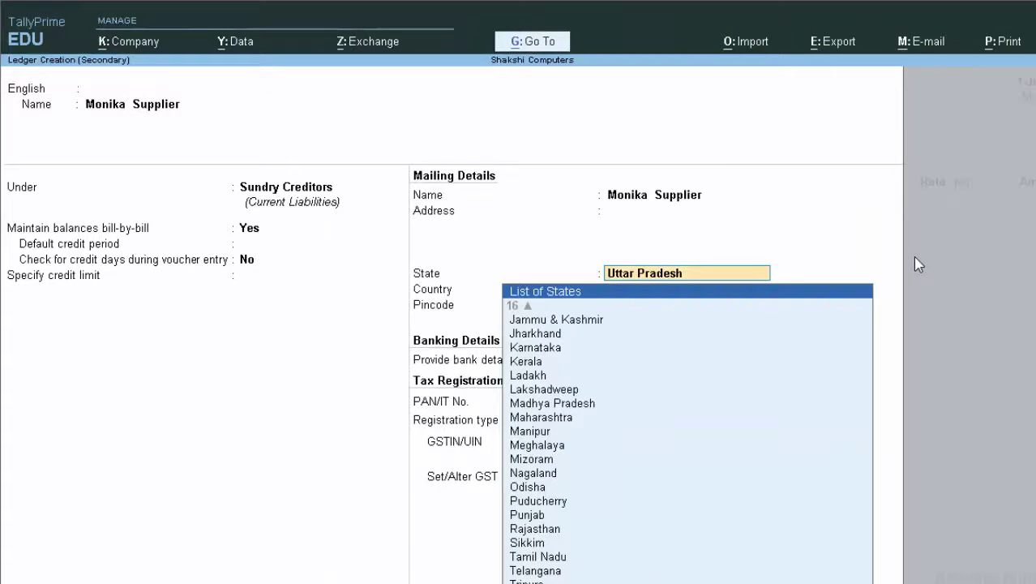
{"action": "type", "text": "M"}
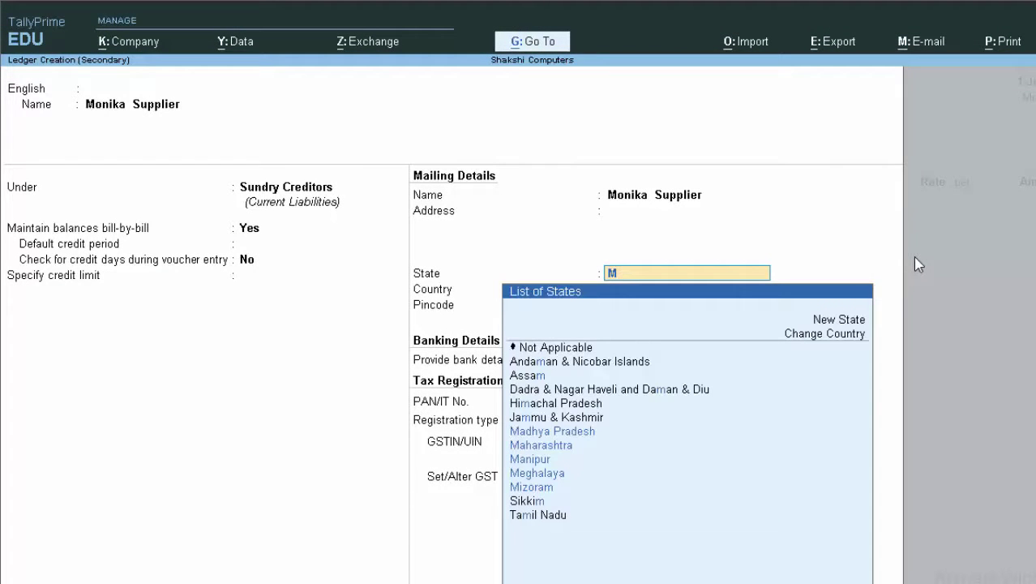
{"action": "key", "text": "Down"}
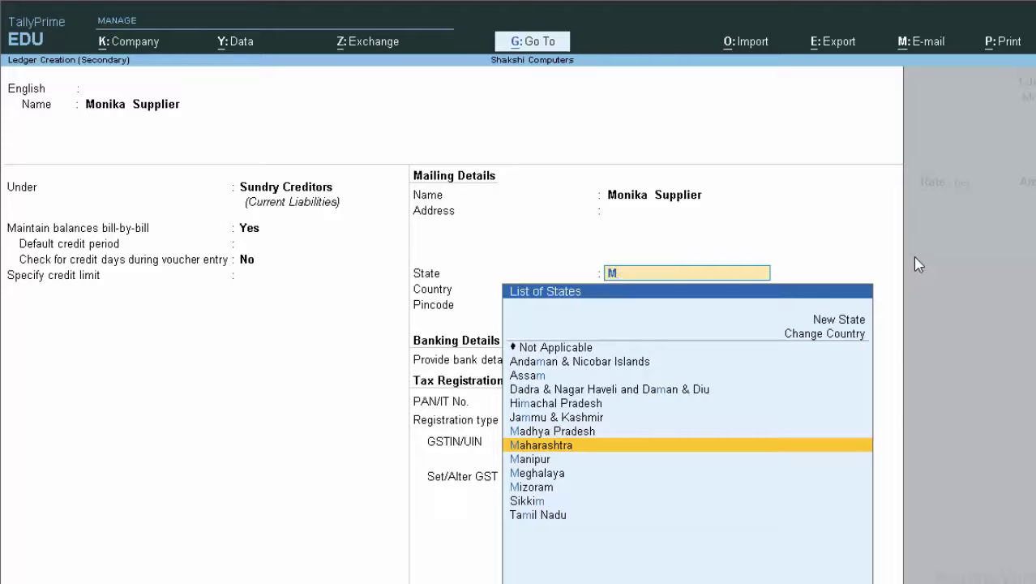
{"action": "key", "text": "Return"}
{"action": "key", "text": "Return"}
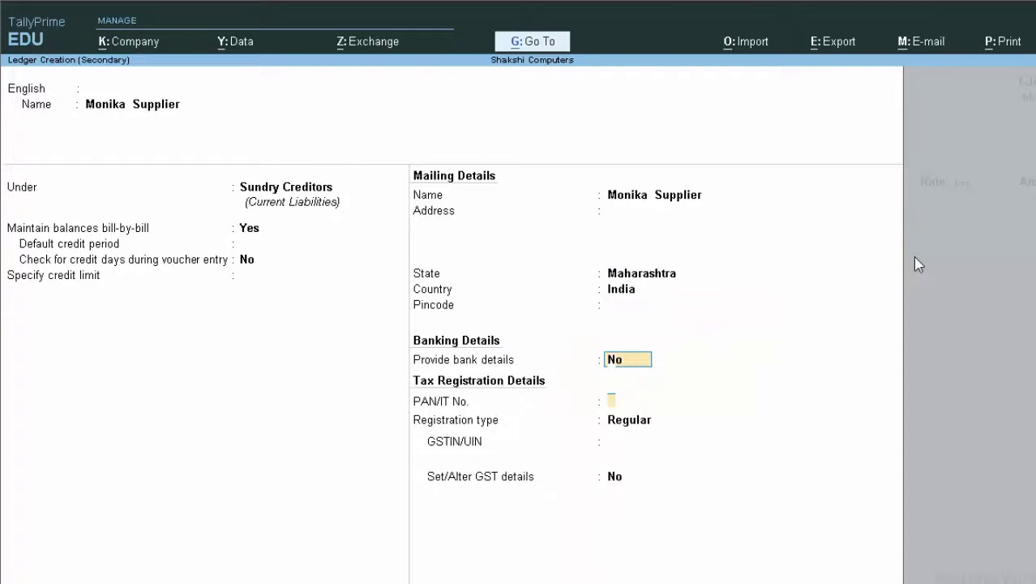
{"action": "key", "text": "Return"}
{"action": "key", "text": "Return"}
{"action": "key", "text": "Return"}
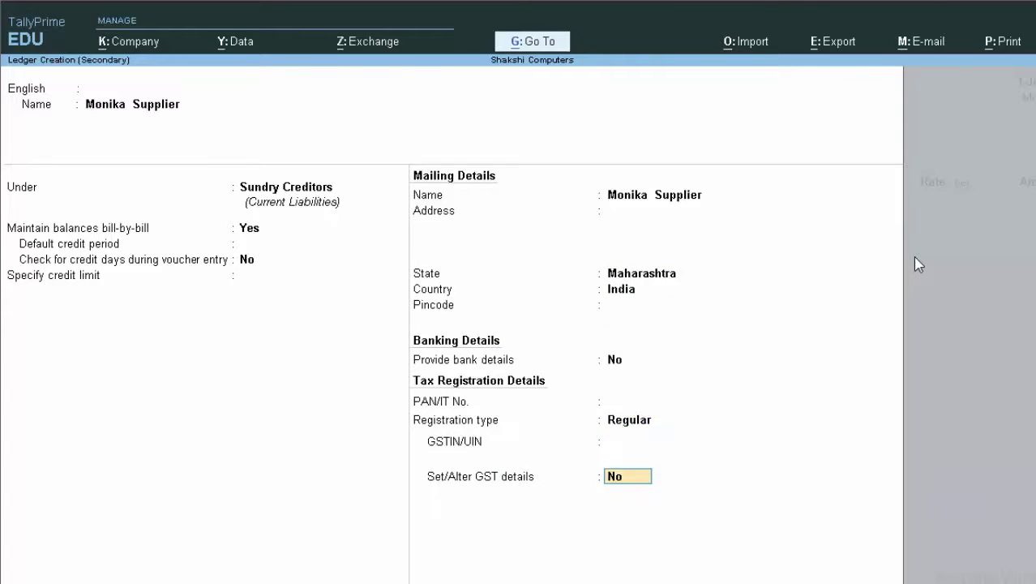
{"action": "key", "text": "Return"}
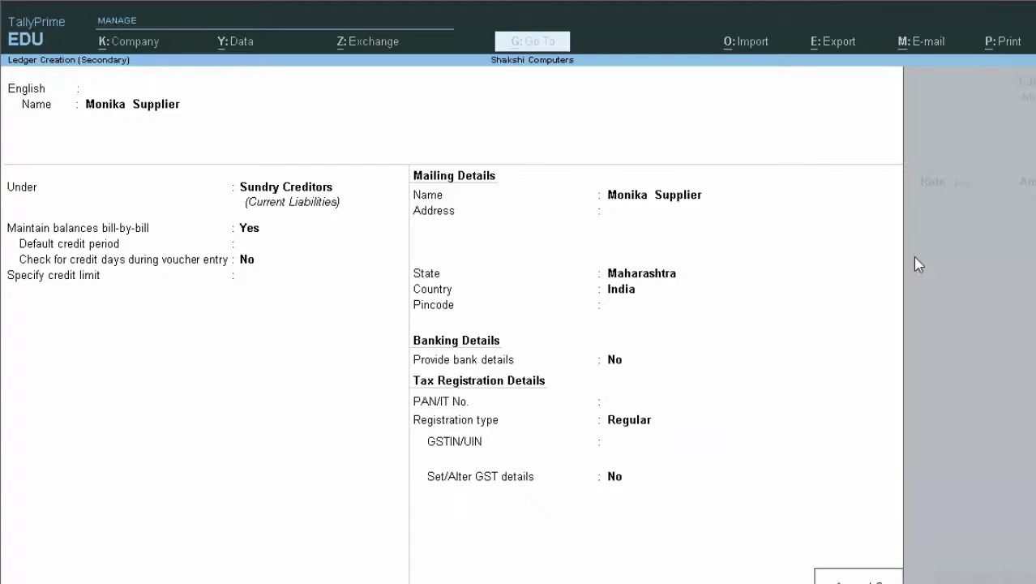
{"action": "key", "text": "Return"}
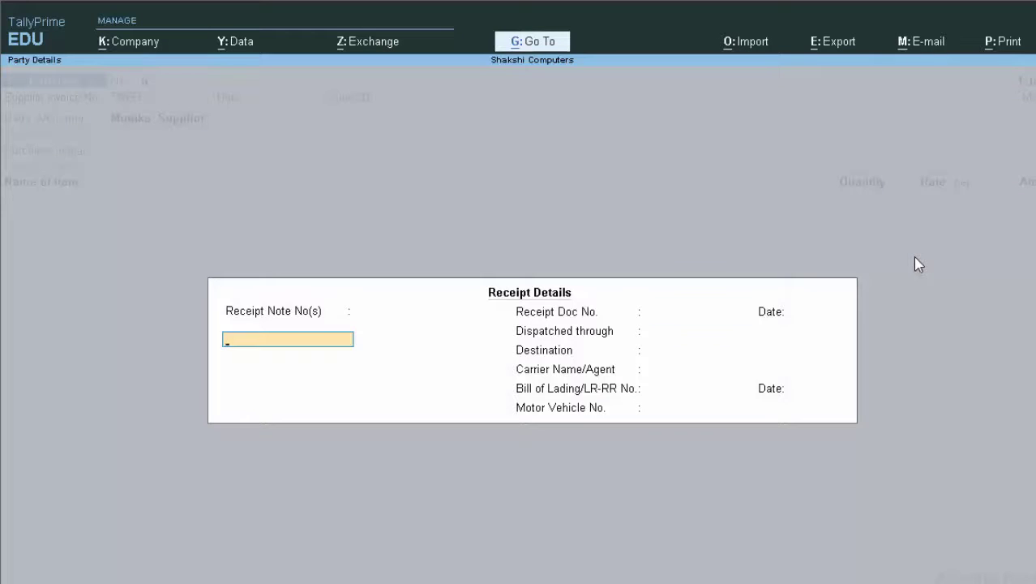
Accept the receipt and party details and reach the Purchase A/c ledger.
{"action": "key", "text": "Return"}
{"action": "key", "text": "Return"}
{"action": "key", "text": "Return"}
{"action": "key", "text": "Return"}
{"action": "key", "text": "Return"}
{"action": "key", "text": "Return"}
{"action": "key", "text": "Return"}
{"action": "key", "text": "Return"}
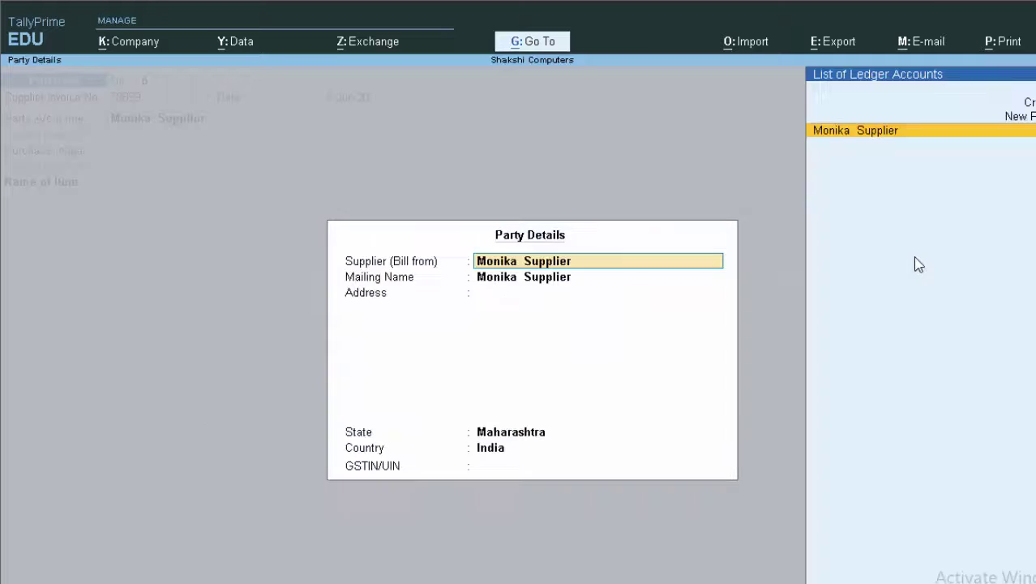
{"action": "key", "text": "Return"}
{"action": "key", "text": "Return"}
{"action": "key", "text": "Return"}
{"action": "key", "text": "Return"}
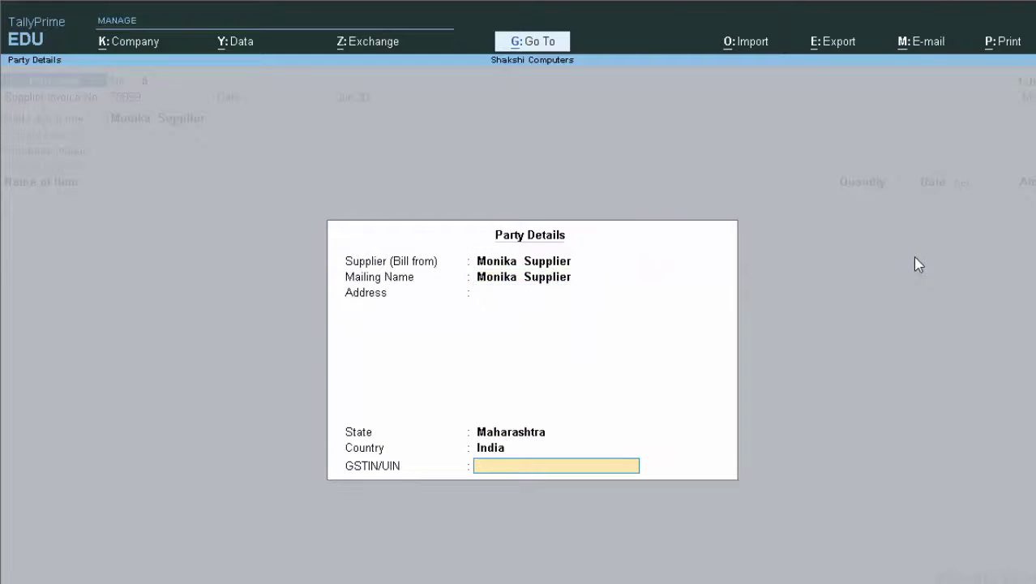
{"action": "key", "text": "Return"}
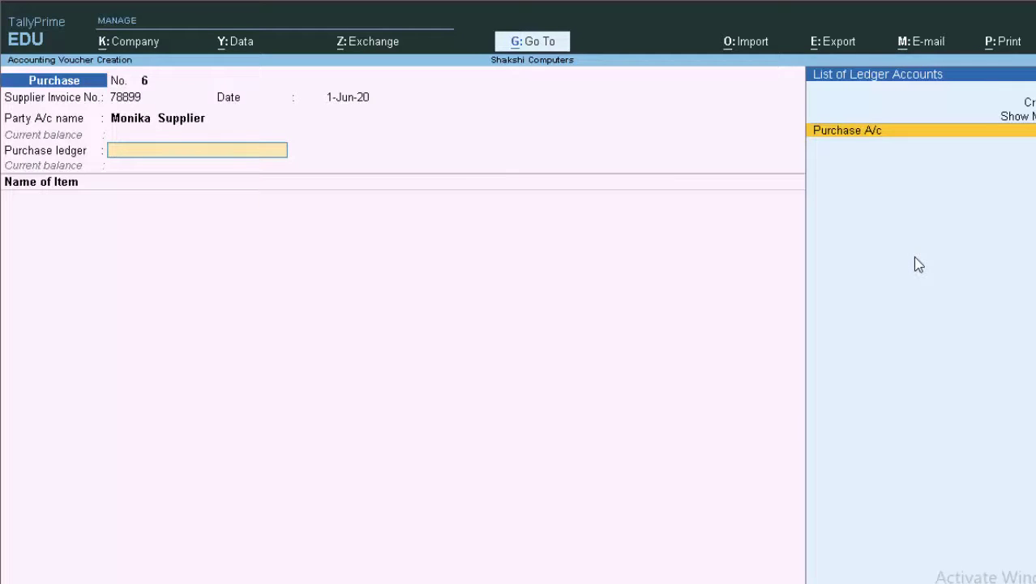
{"action": "key", "text": "Return"}
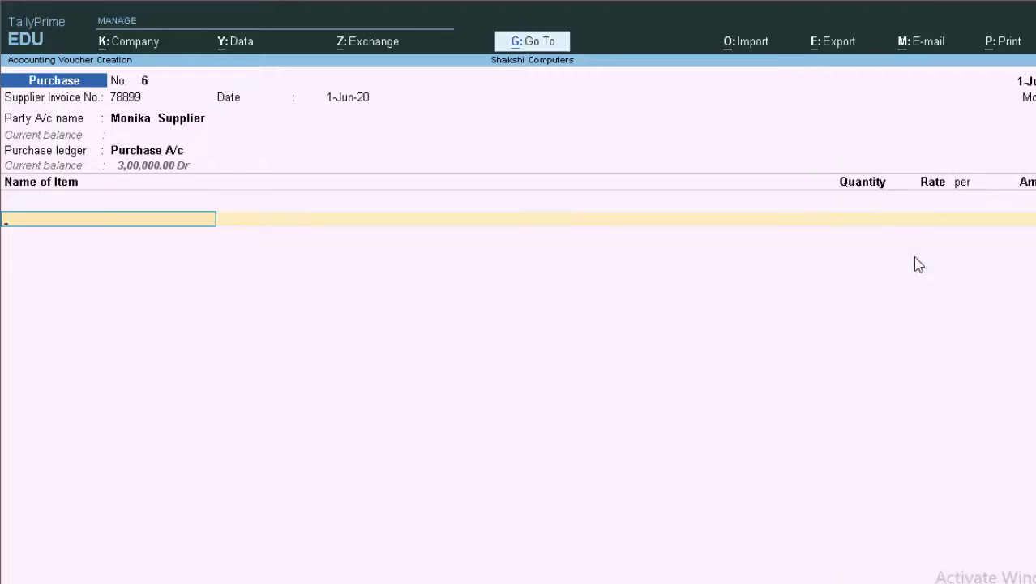
Add 20 Mouse at 240.00 each, totalling 4,800.00.
{"action": "type", "text": "M"}
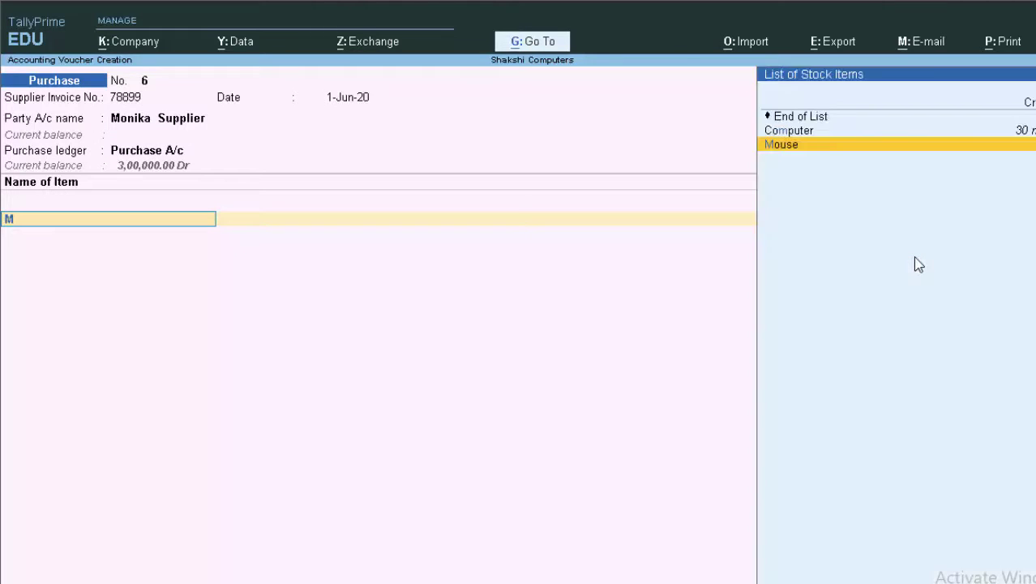
{"action": "key", "text": "Return"}
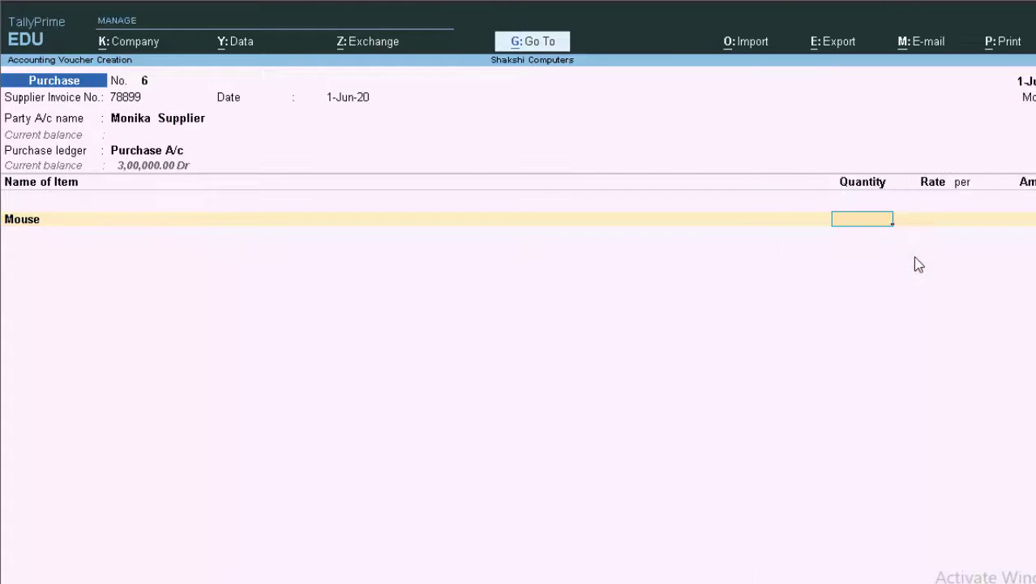
{"action": "type", "text": "20"}
{"action": "key", "text": "Return"}
{"action": "type", "text": "2"}
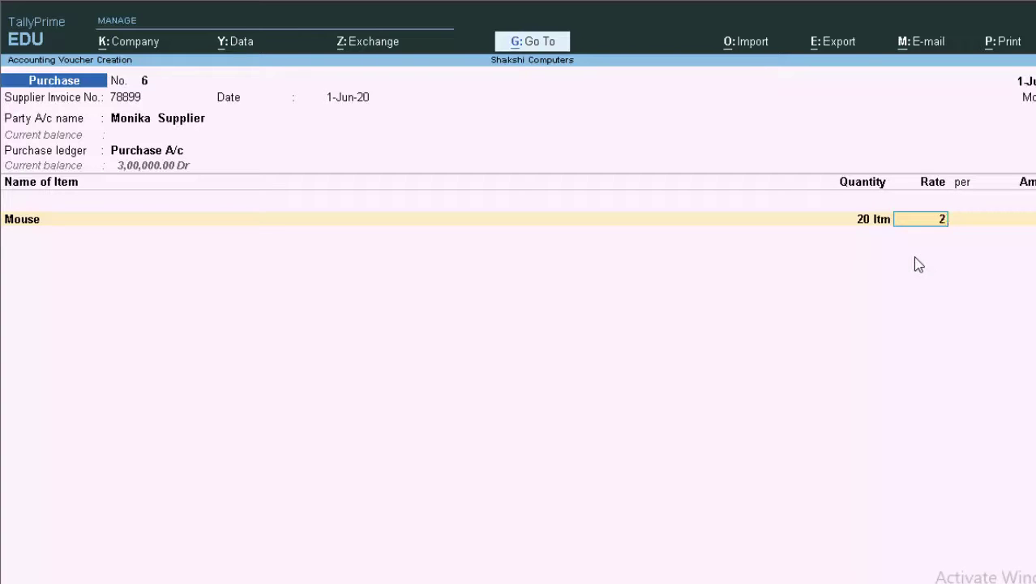
{"action": "type", "text": "40"}
{"action": "key", "text": "Return"}
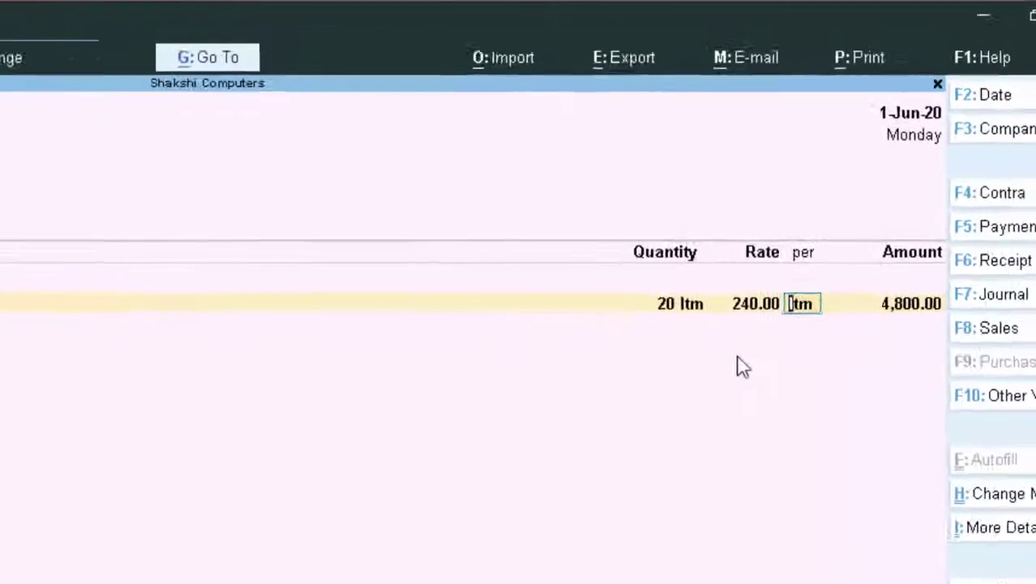
{"action": "key", "text": "Return"}
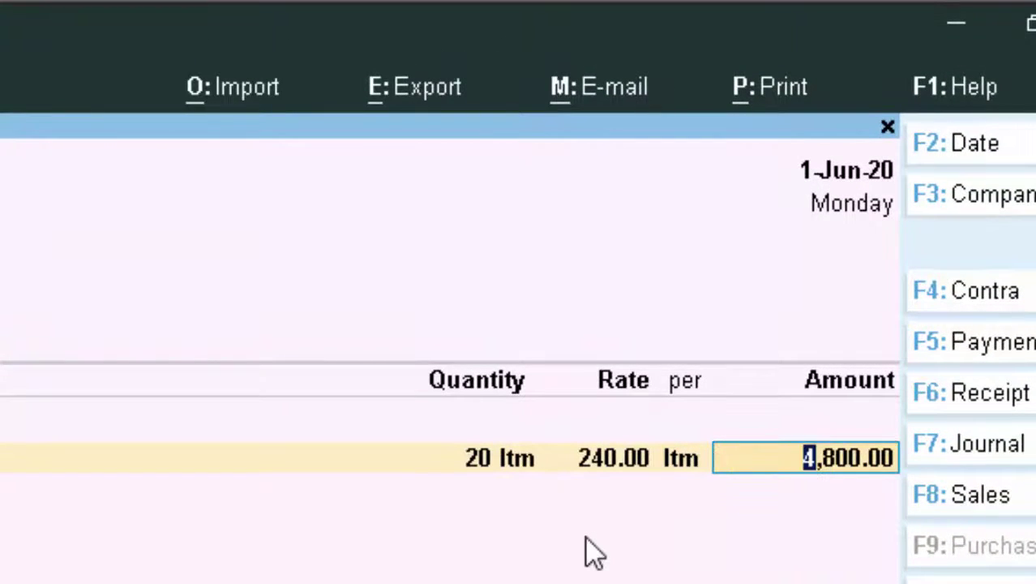
{"action": "key", "text": "Return"}
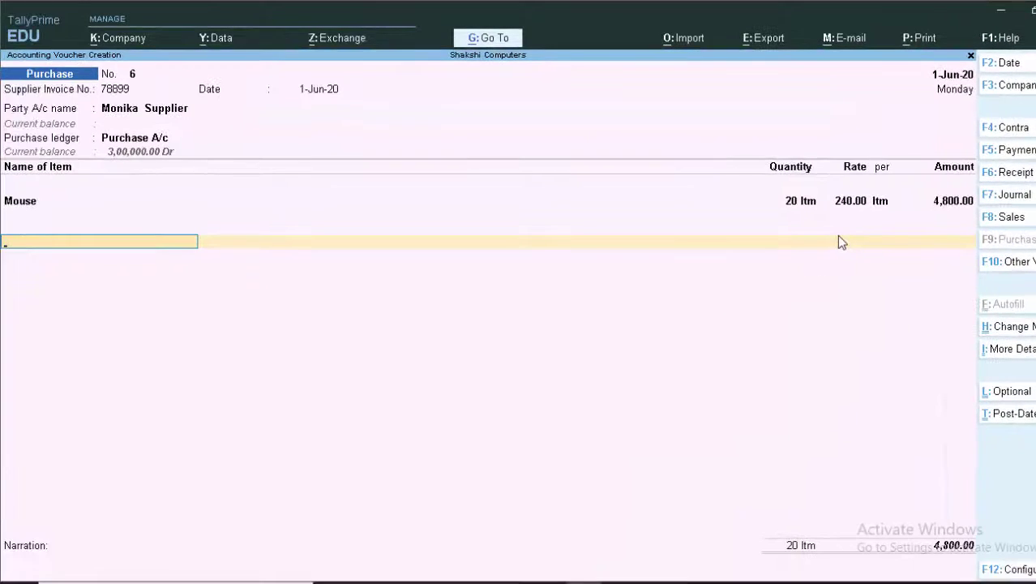
Replace the Cgst tax line with Igst at 864.00, bringing the total to 5,664.00, and save voucher 6.
{"action": "type", "text": "C"}
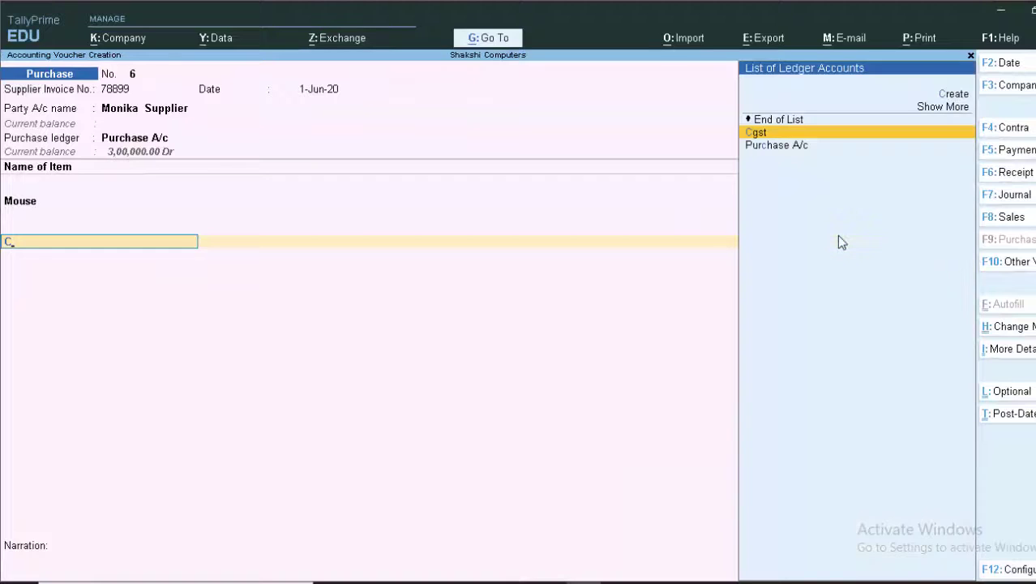
{"action": "type", "text": "g"}
{"action": "key", "text": "Return"}
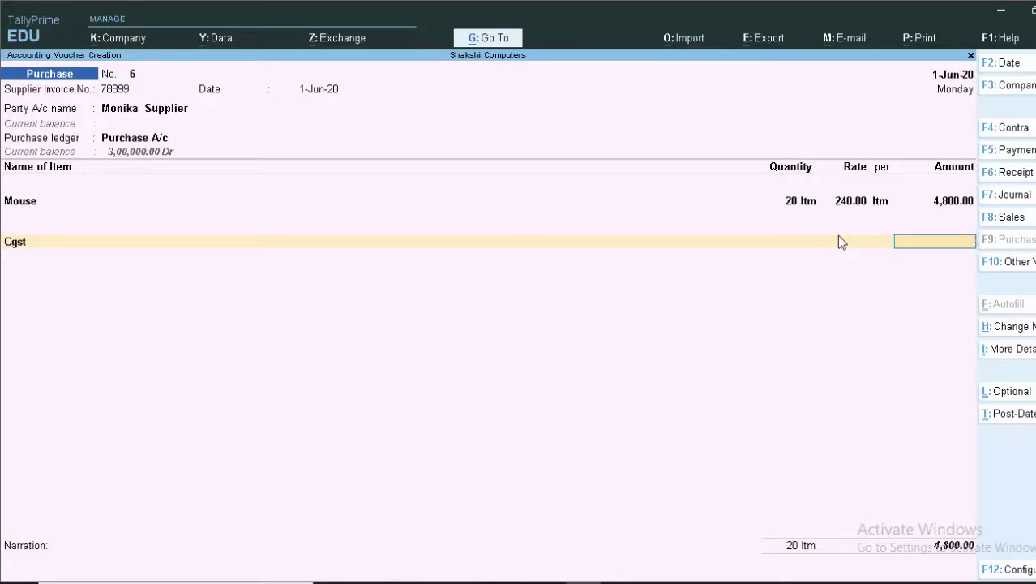
{"action": "key", "text": "BackSpace"}
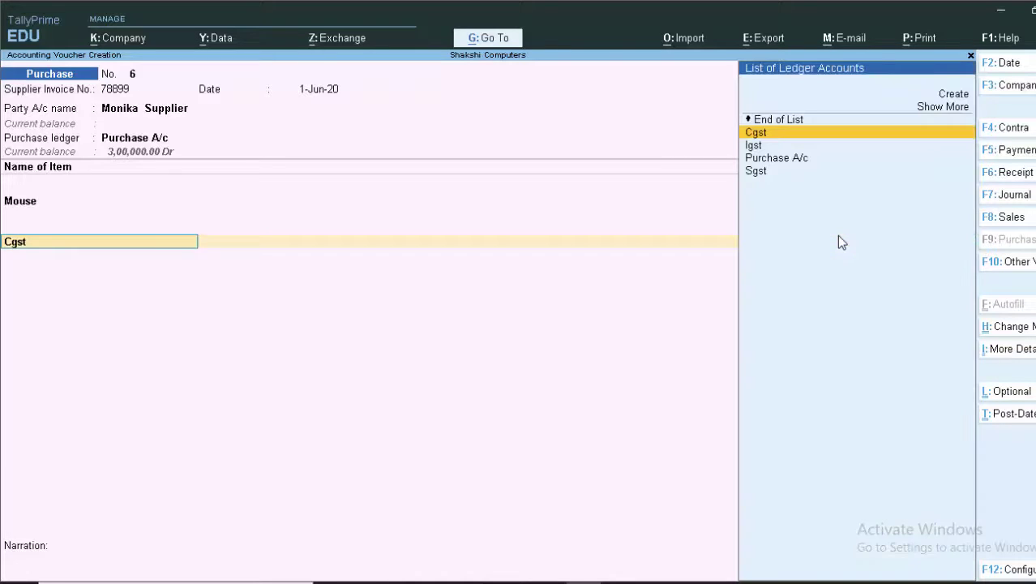
{"action": "key", "text": "Down"}
{"action": "key", "text": "Return"}
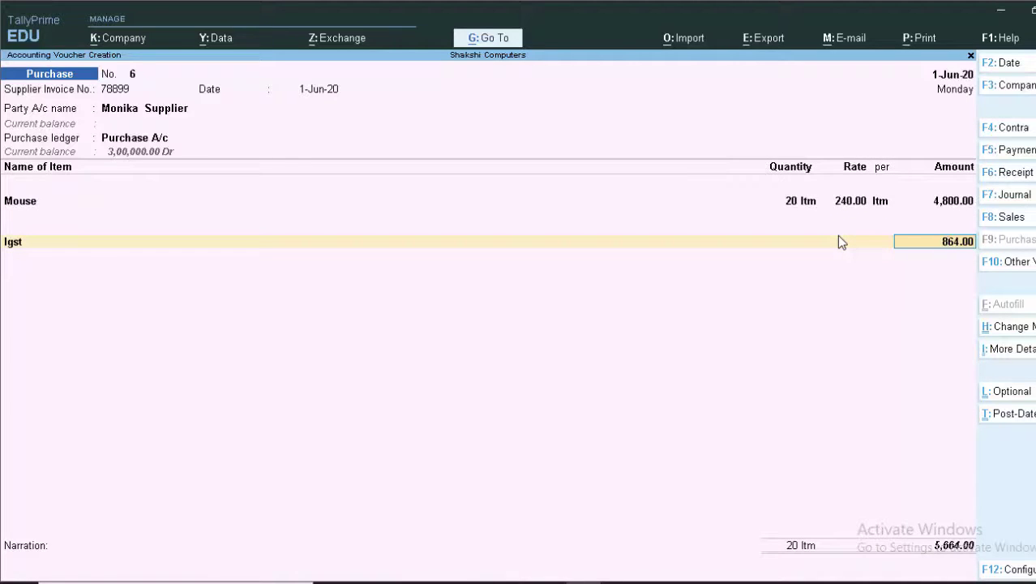
{"action": "key", "text": "ctrl+a"}
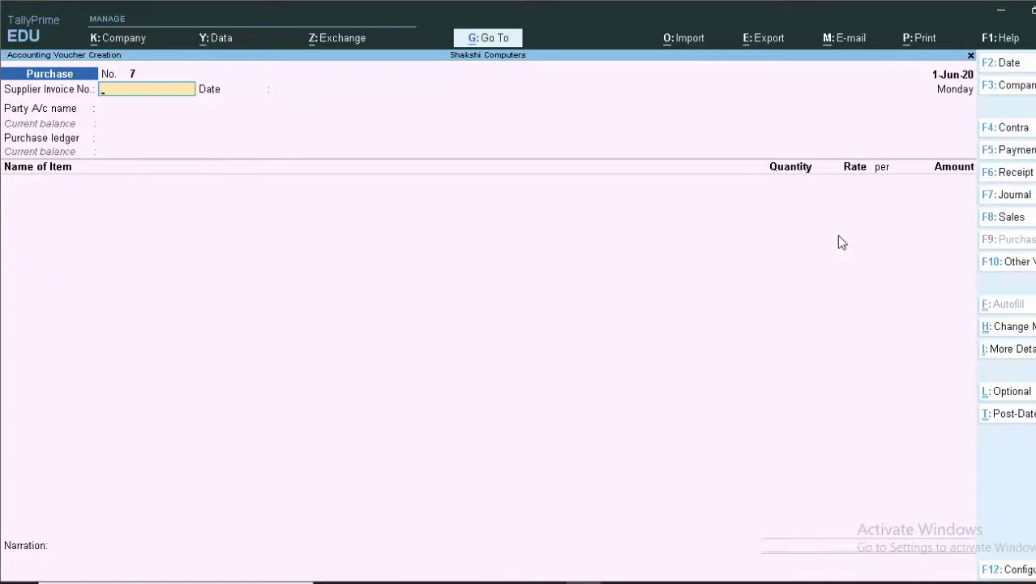